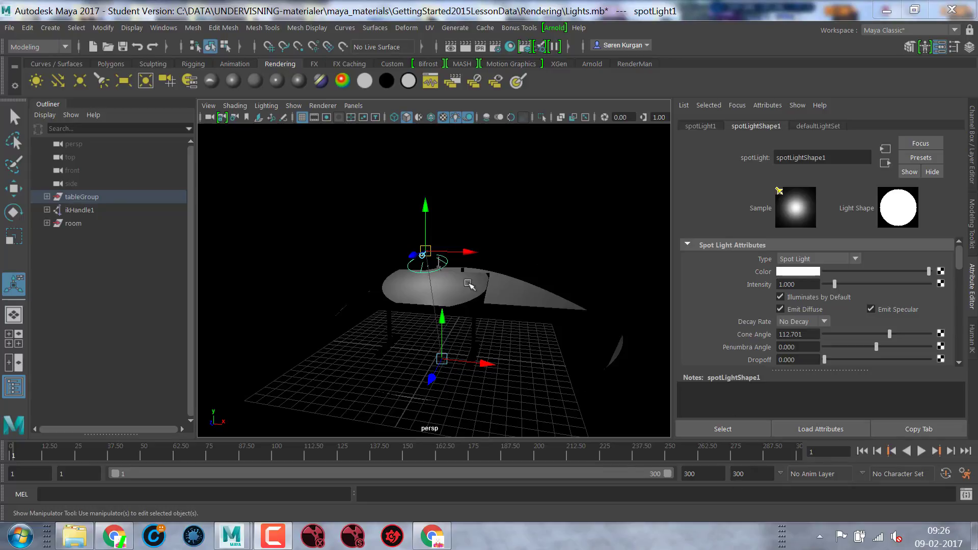
# Step: Set spotLight1's Penumbra Angle to 0.874 and Dropoff to 2.476
pyautogui.click(12, 190)
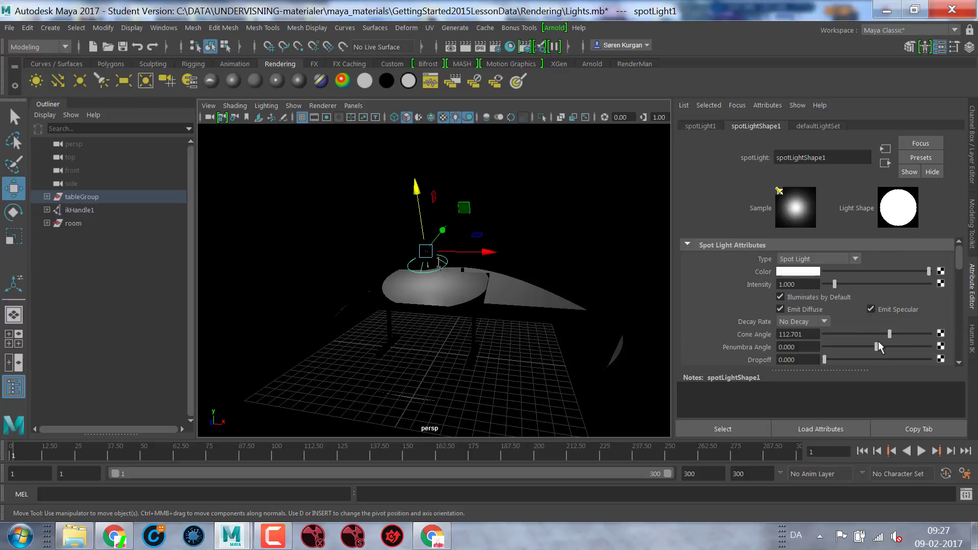
pyautogui.moveTo(877, 347)
pyautogui.mouseDown()
pyautogui.moveTo(894, 347)
pyautogui.moveTo(882, 347)
pyautogui.mouseUp()
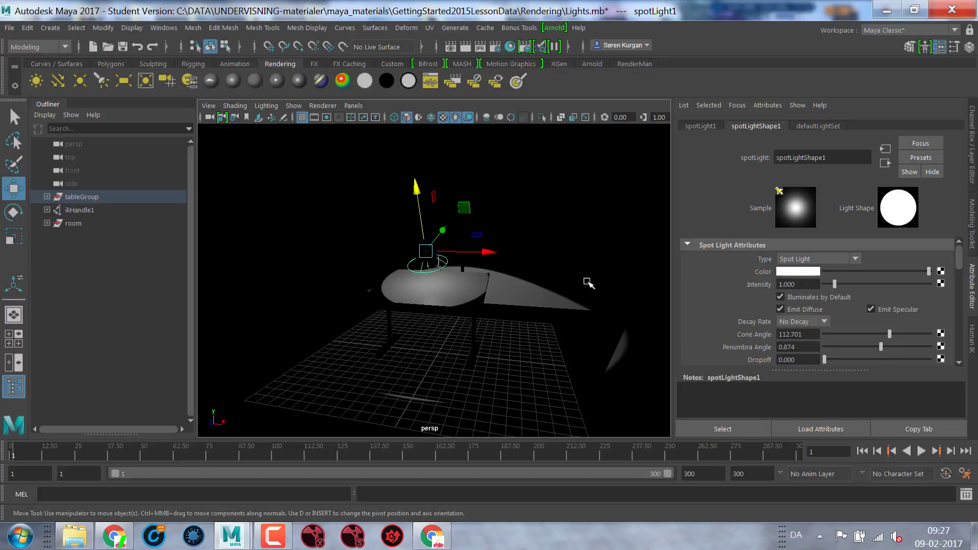
pyautogui.scroll(3, 465, 279)
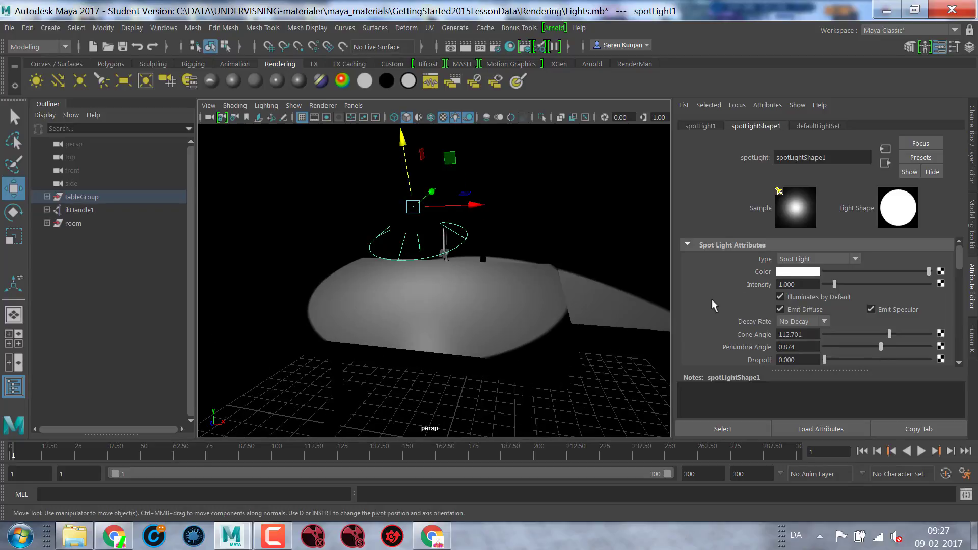
pyautogui.moveTo(824, 359); pyautogui.dragTo(825, 361)
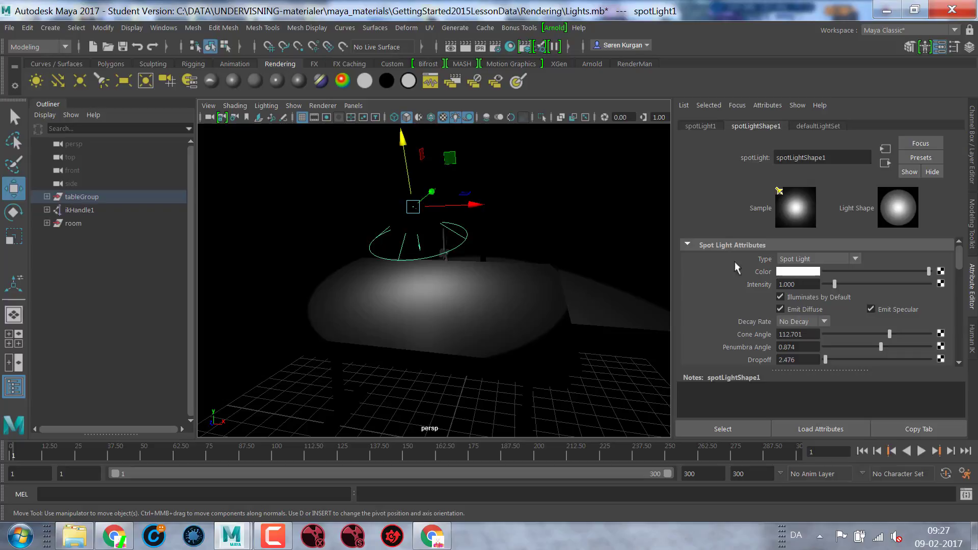
# Step: Tint spotLight1 warm peach with hue 30.545 and saturation 0.145
pyautogui.click(784, 273)
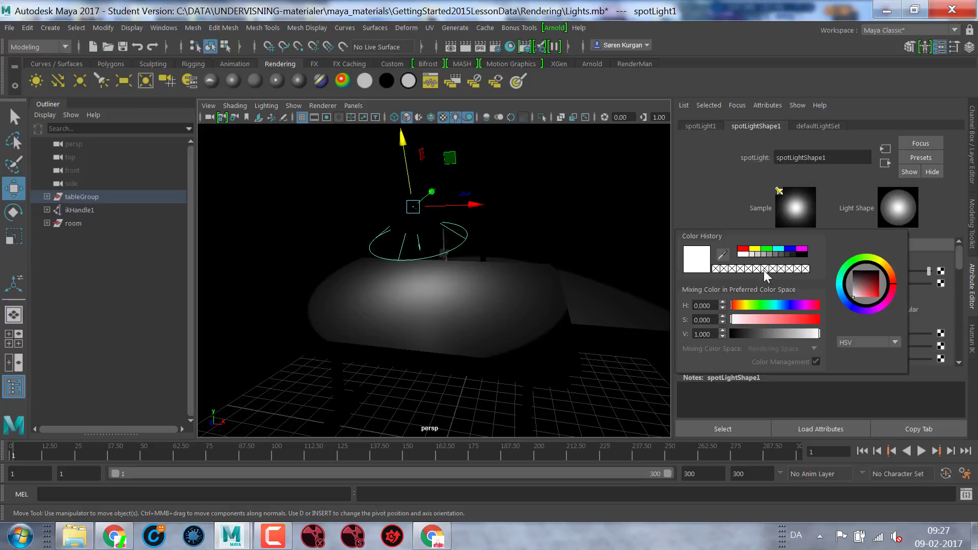
pyautogui.click(743, 319)
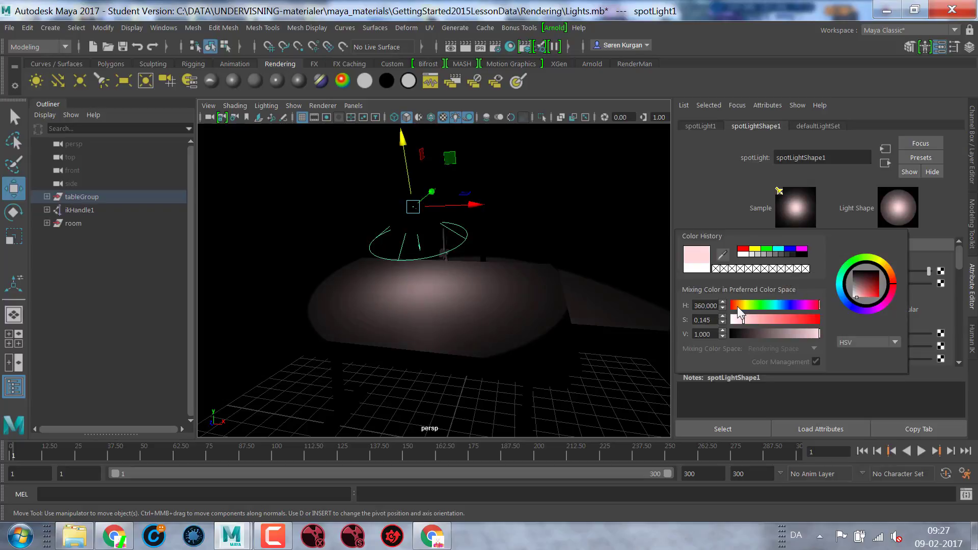
pyautogui.moveTo(738, 307); pyautogui.dragTo(741, 306)
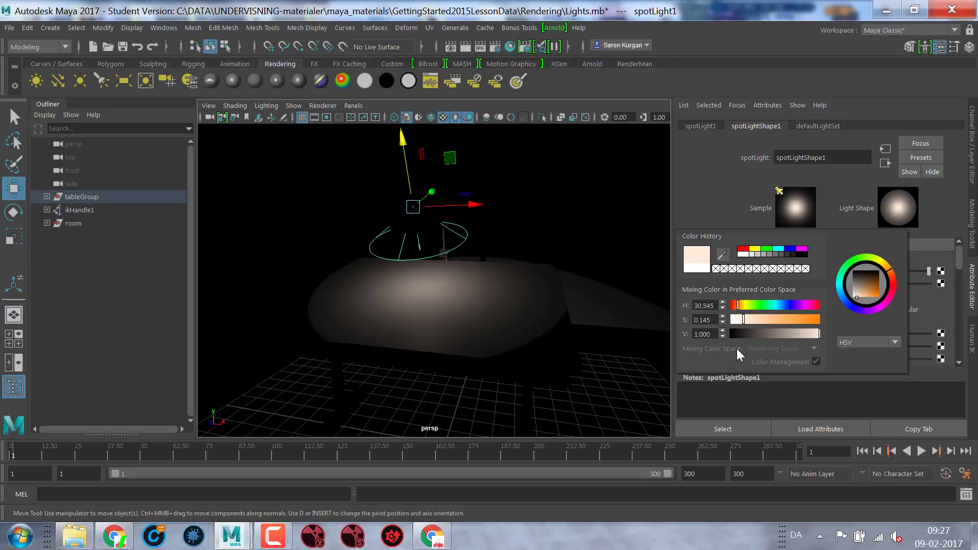
# Step: Raise the spot light intensity to about 1.94 and Penumbra Angle to 4.272
pyautogui.moveTo(833, 285); pyautogui.dragTo(845, 284)
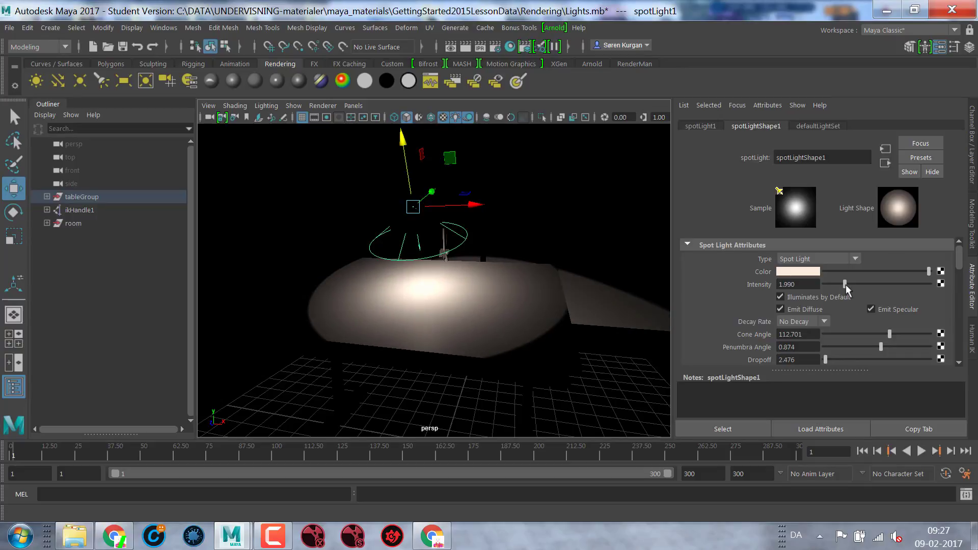
pyautogui.moveTo(877, 344); pyautogui.dragTo(899, 344)
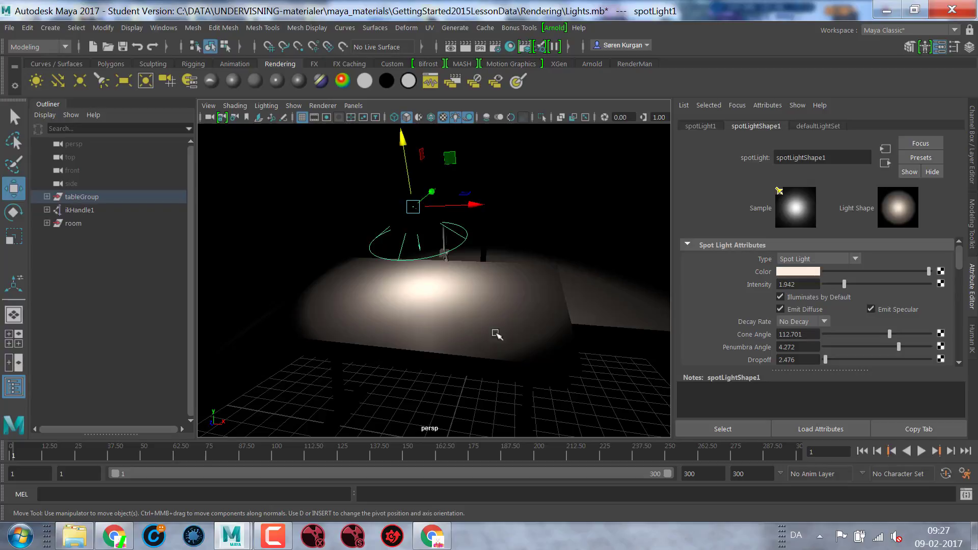
pyautogui.moveTo(533, 269)
pyautogui.keyDown('alt'); pyautogui.mouseDown(button='right')
pyautogui.moveTo(316, 266)
pyautogui.moveTo(244, 245)
pyautogui.mouseUp(button='right'); pyautogui.keyUp('alt')
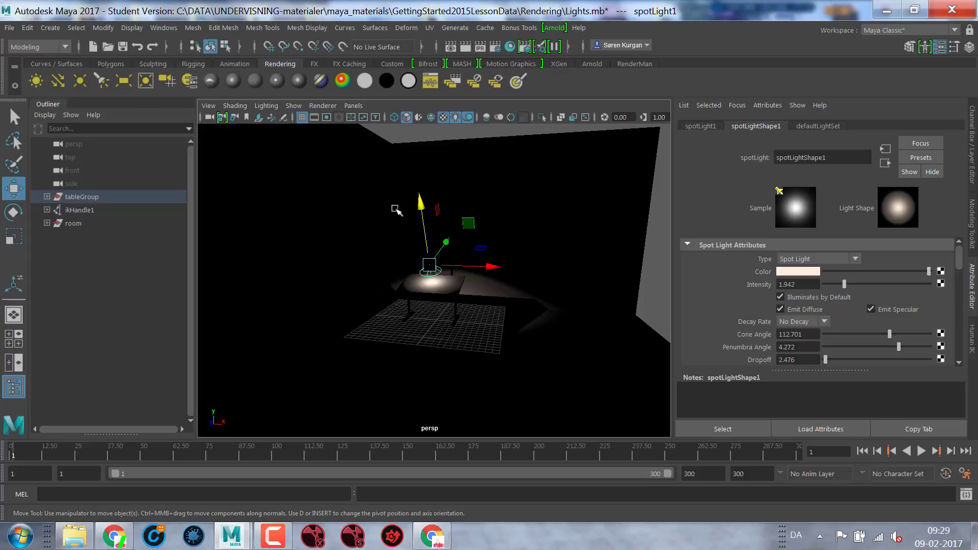
# Step: Create a directional light and raise it high above the table
pyautogui.moveTo(465, 247)
pyautogui.keyDown('alt'); pyautogui.mouseDown()
pyautogui.moveTo(506, 252)
pyautogui.moveTo(412, 256)
pyautogui.mouseUp(); pyautogui.keyUp('alt')
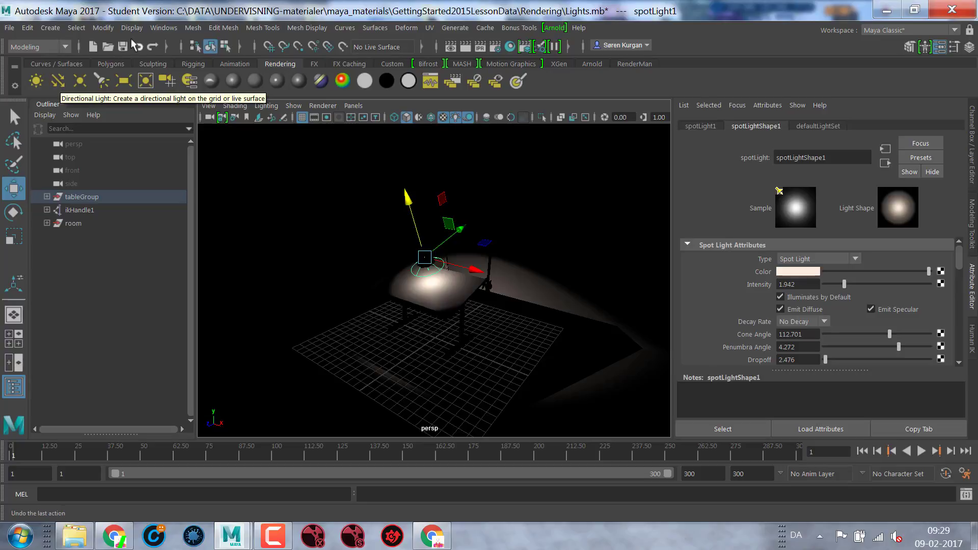
pyautogui.click(57, 28)
pyautogui.moveTo(71, 100)
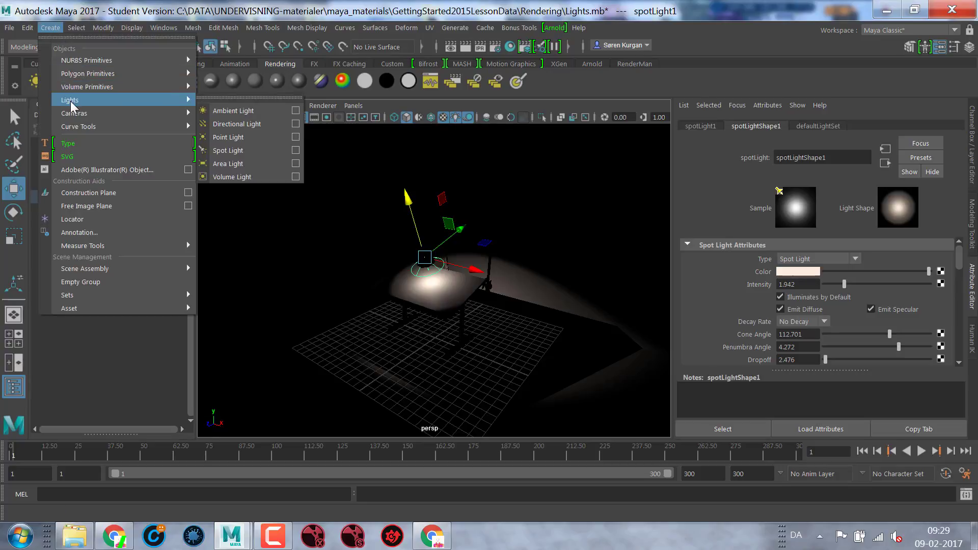
pyautogui.click(243, 126)
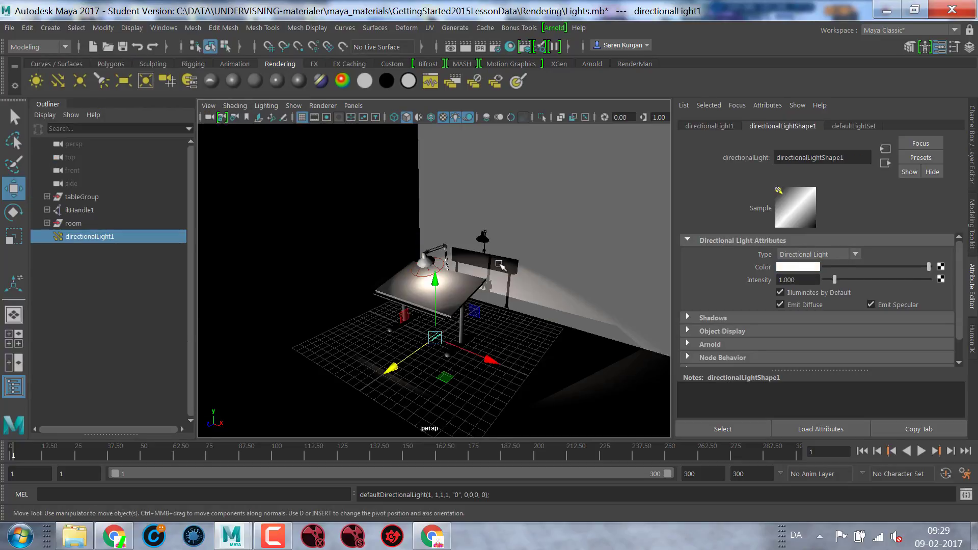
pyautogui.moveTo(429, 289); pyautogui.dragTo(406, 227)
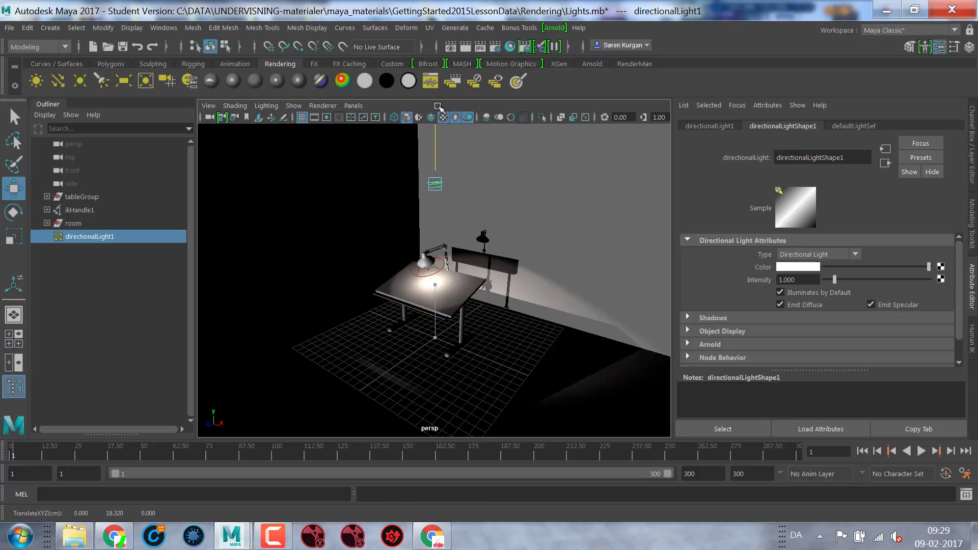
# Step: Enlarge the directional light and rotate it to angle down toward the desk
pyautogui.press('r')
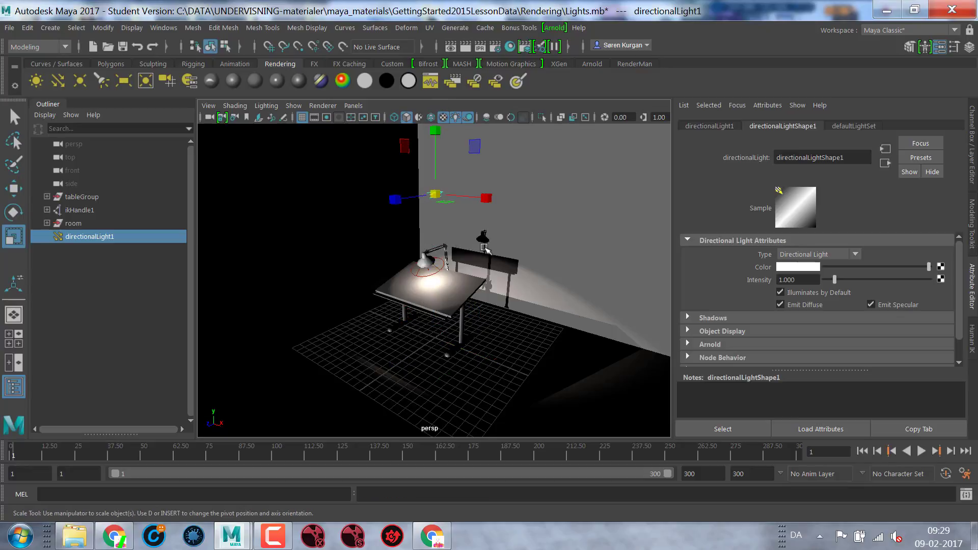
pyautogui.moveTo(436, 194); pyautogui.dragTo(510, 184)
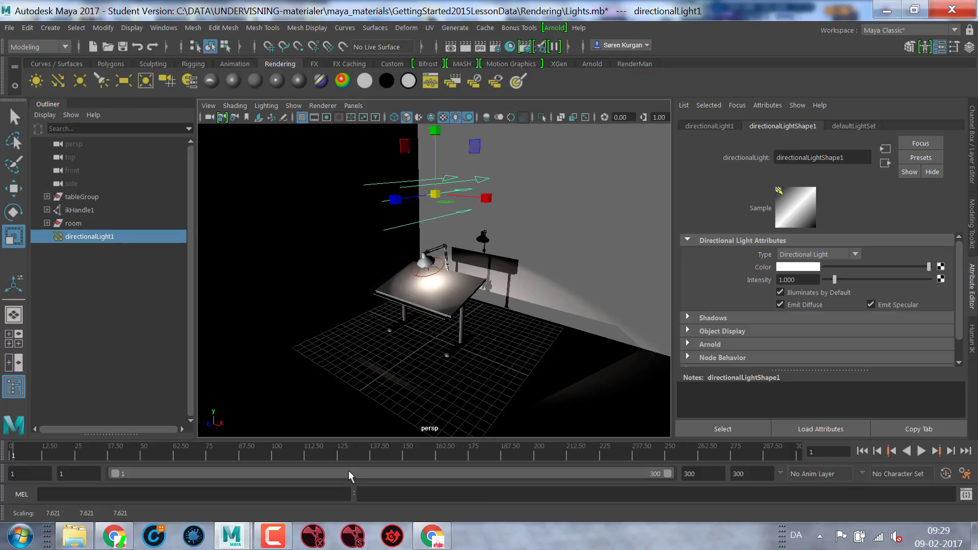
pyautogui.press('e')
pyautogui.moveTo(435, 240)
pyautogui.mouseDown()
pyautogui.moveTo(438, 187)
pyautogui.moveTo(442, 206)
pyautogui.moveTo(455, 207)
pyautogui.moveTo(439, 194)
pyautogui.moveTo(452, 192)
pyautogui.moveTo(448, 201)
pyautogui.mouseUp()
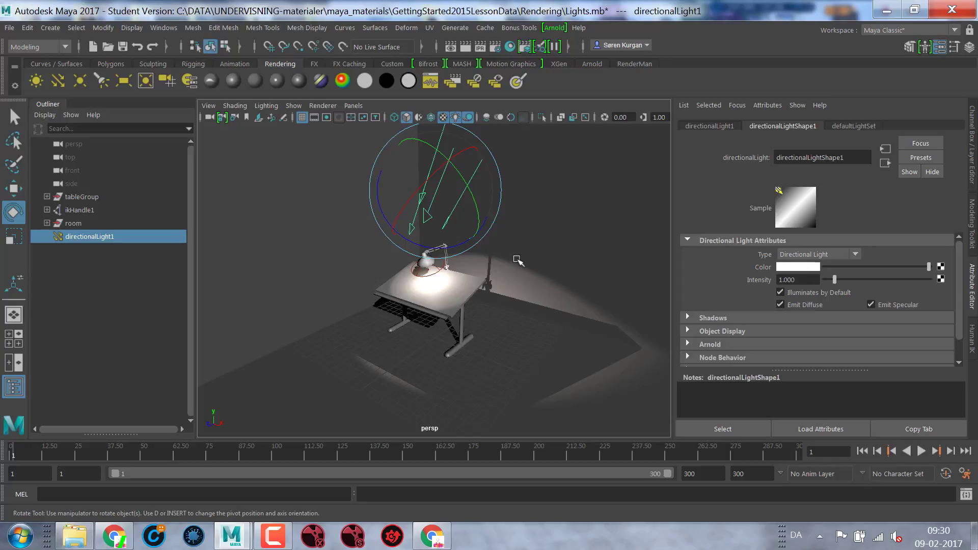
# Step: Give directionalLight1 a faint blue tint (hue 240, low saturation) and intensity 0.388
pyautogui.click(798, 270)
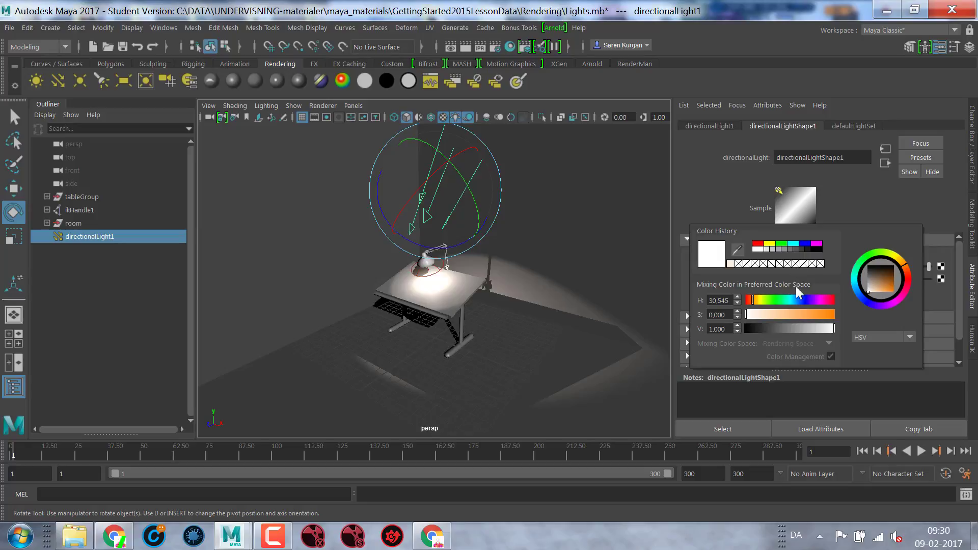
pyautogui.moveTo(757, 315)
pyautogui.mouseDown()
pyautogui.moveTo(772, 314)
pyautogui.moveTo(759, 313)
pyautogui.mouseUp()
pyautogui.click(805, 300)
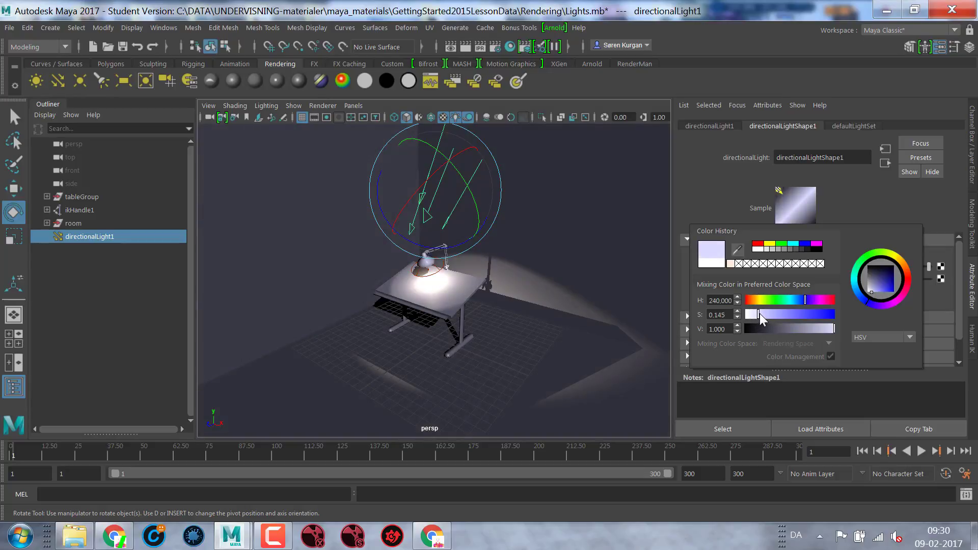
pyautogui.moveTo(827, 282); pyautogui.dragTo(828, 280)
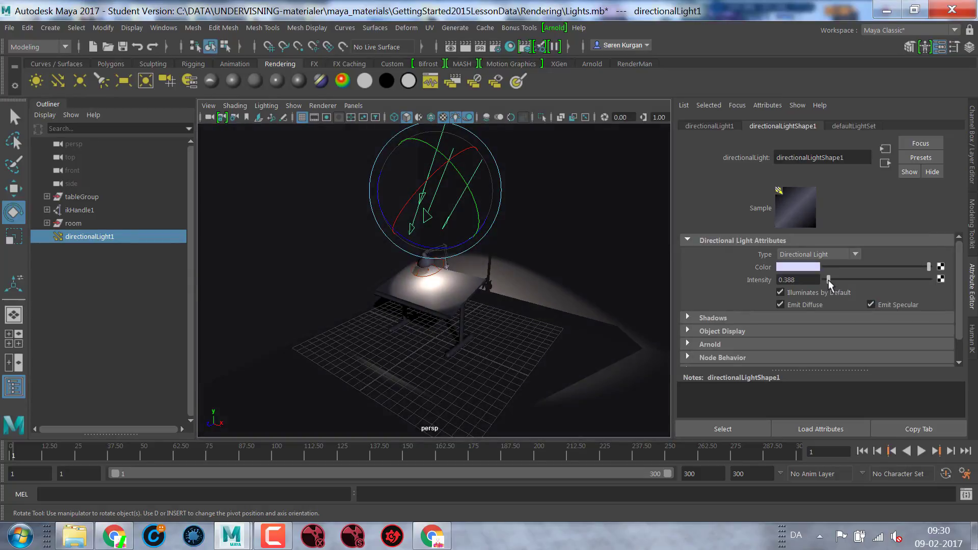
pyautogui.keyDown('alt'); pyautogui.moveTo(423, 311); pyautogui.dragTo(558, 284, button='right'); pyautogui.keyUp('alt')
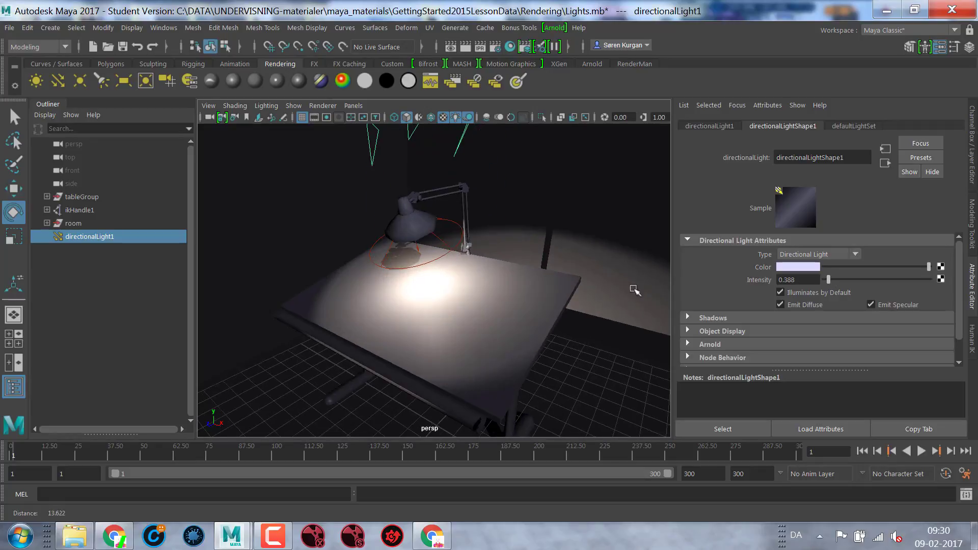
pyautogui.moveTo(558, 283)
pyautogui.keyDown('alt'); pyautogui.mouseDown()
pyautogui.moveTo(582, 279)
pyautogui.moveTo(544, 258)
pyautogui.mouseUp(); pyautogui.keyUp('alt')
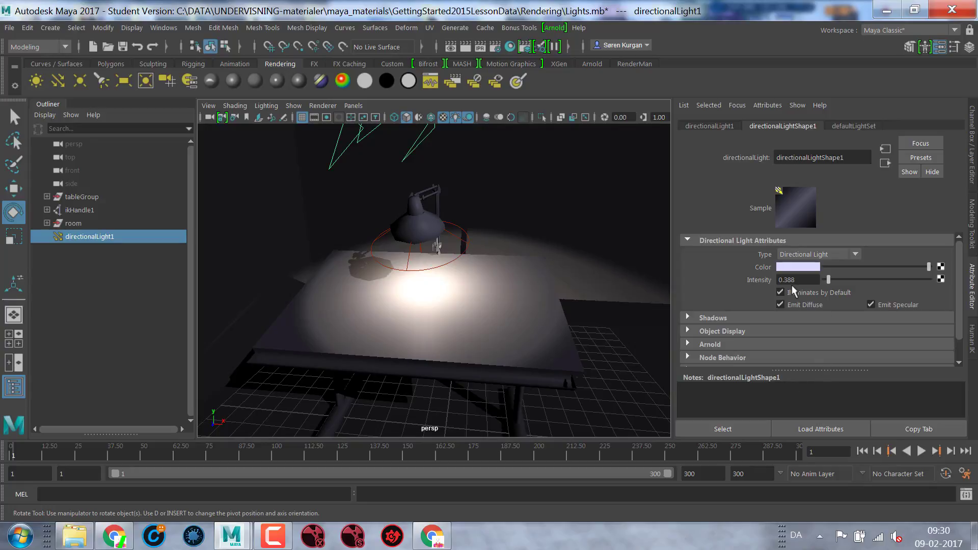
# Step: Turn off ray-traced shadows for directionalLight1
pyautogui.click(714, 317)
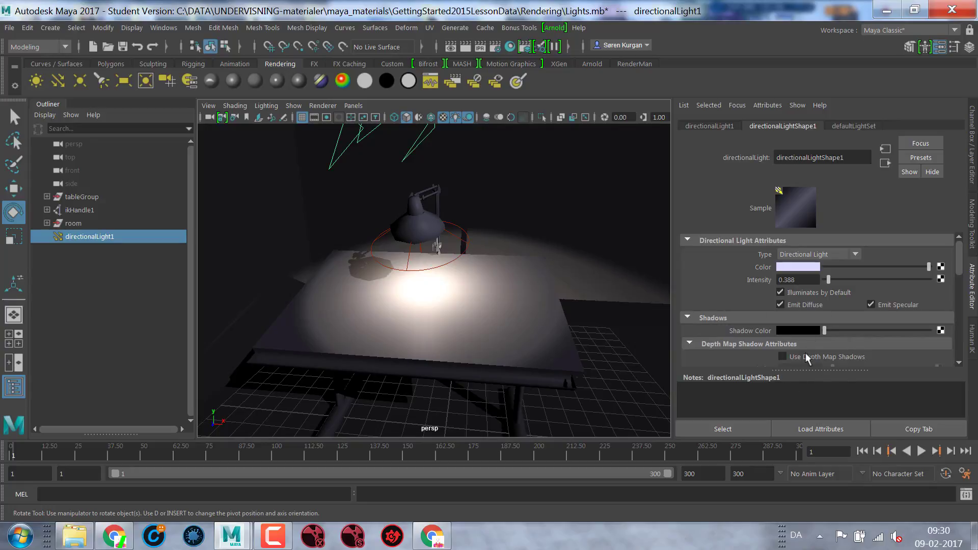
pyautogui.scroll(-5, 892, 334)
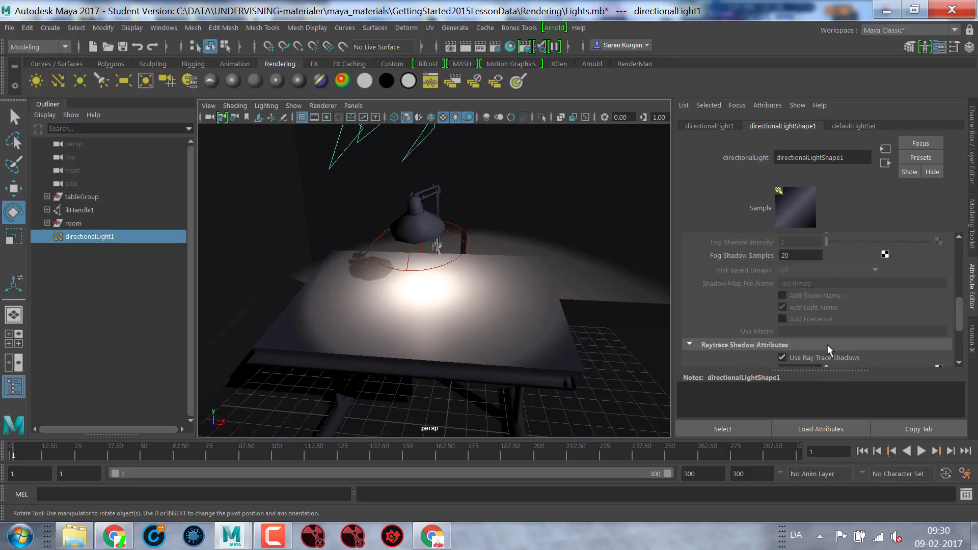
pyautogui.click(782, 328)
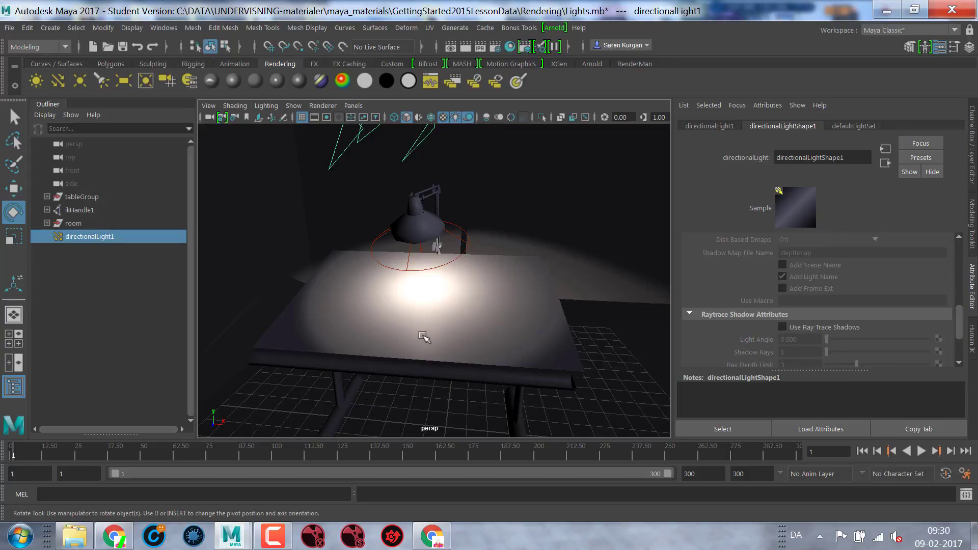
pyautogui.moveTo(439, 319)
pyautogui.keyDown('alt'); pyautogui.mouseDown()
pyautogui.moveTo(376, 317)
pyautogui.moveTo(484, 330)
pyautogui.mouseUp(); pyautogui.keyUp('alt')
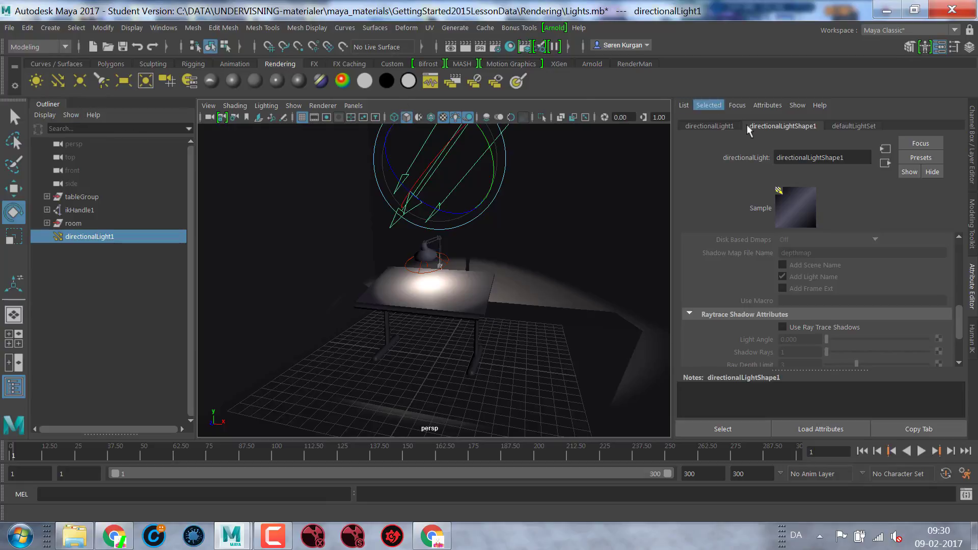
# Step: Lower directionalLight1's intensity to 0.340 and nudge its aim slightly
pyautogui.moveTo(961, 335); pyautogui.dragTo(962, 263)
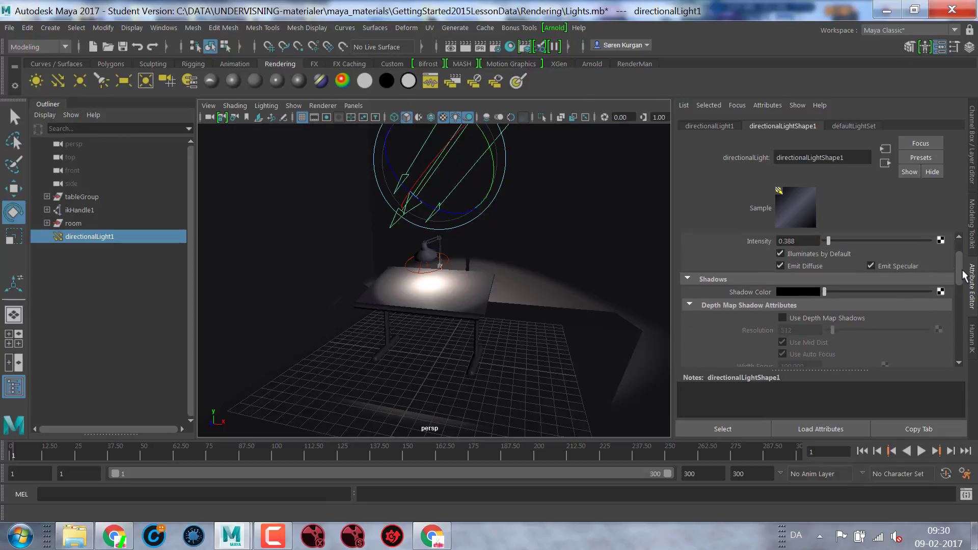
pyautogui.moveTo(828, 278); pyautogui.dragTo(828, 280)
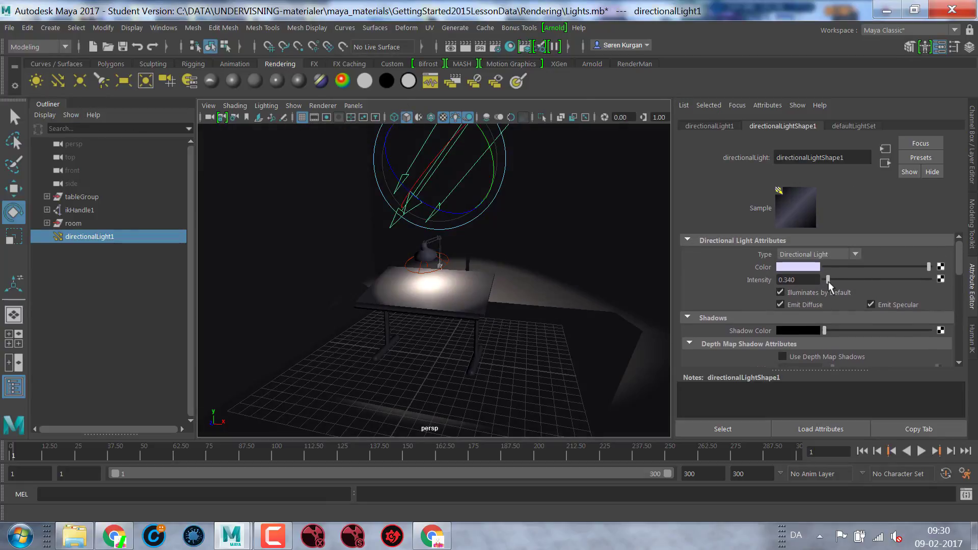
pyautogui.moveTo(459, 288); pyautogui.dragTo(467, 262, button='middle')
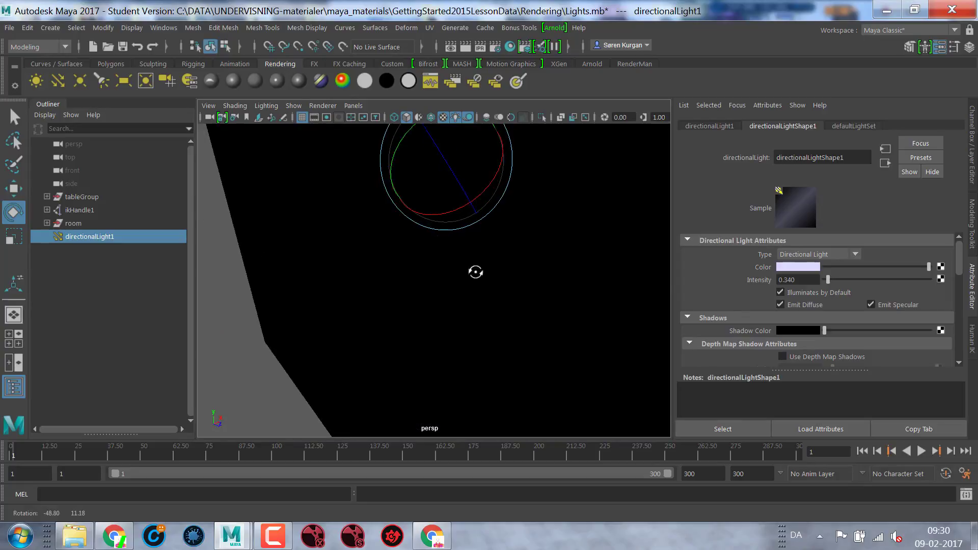
# Step: Zoom and pan the perspective view to centre the lamp and table
pyautogui.moveTo(576, 305)
pyautogui.keyDown('alt'); pyautogui.mouseDown()
pyautogui.moveTo(440, 287)
pyautogui.moveTo(568, 290)
pyautogui.moveTo(570, 275)
pyautogui.moveTo(559, 289)
pyautogui.mouseUp(); pyautogui.keyUp('alt')
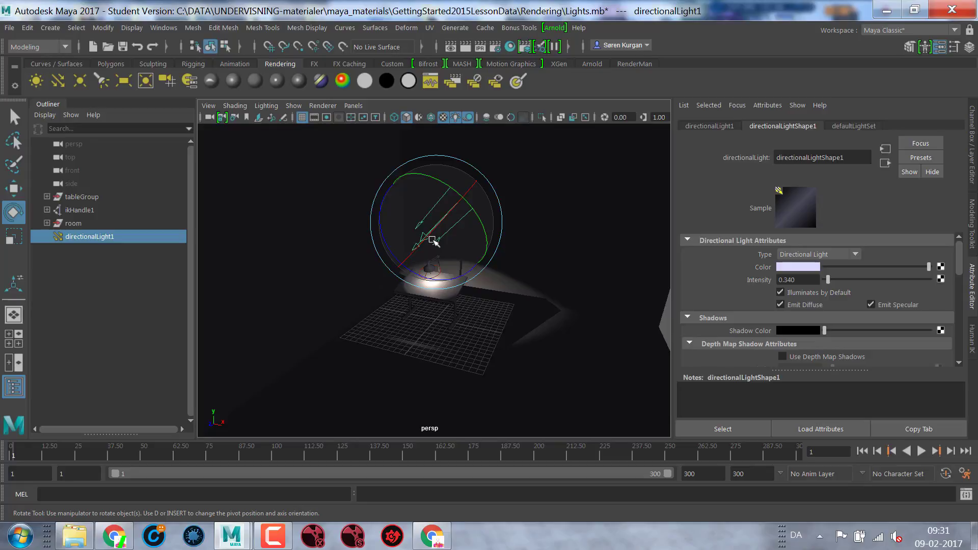
pyautogui.scroll(5, 432, 241)
pyautogui.scroll(4, 361, 225)
pyautogui.keyDown('alt'); pyautogui.moveTo(406, 194); pyautogui.dragTo(466, 216, button='middle'); pyautogui.keyUp('alt')
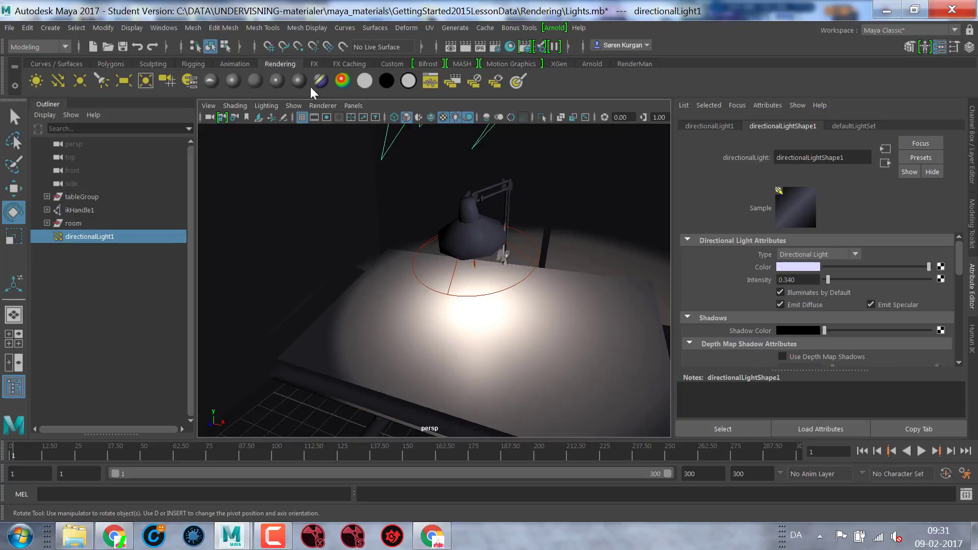
pyautogui.click(58, 81)
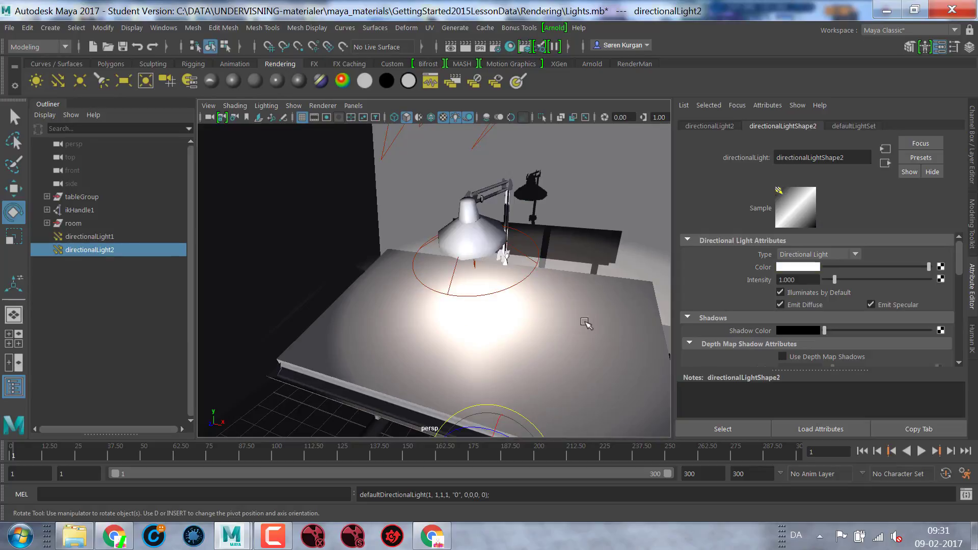
pyautogui.keyDown('alt'); pyautogui.moveTo(581, 321); pyautogui.dragTo(484, 431, button='right'); pyautogui.keyUp('alt')
pyautogui.moveTo(484, 430)
pyautogui.mouseDown()
pyautogui.moveTo(498, 424)
pyautogui.moveTo(429, 415)
pyautogui.mouseUp()
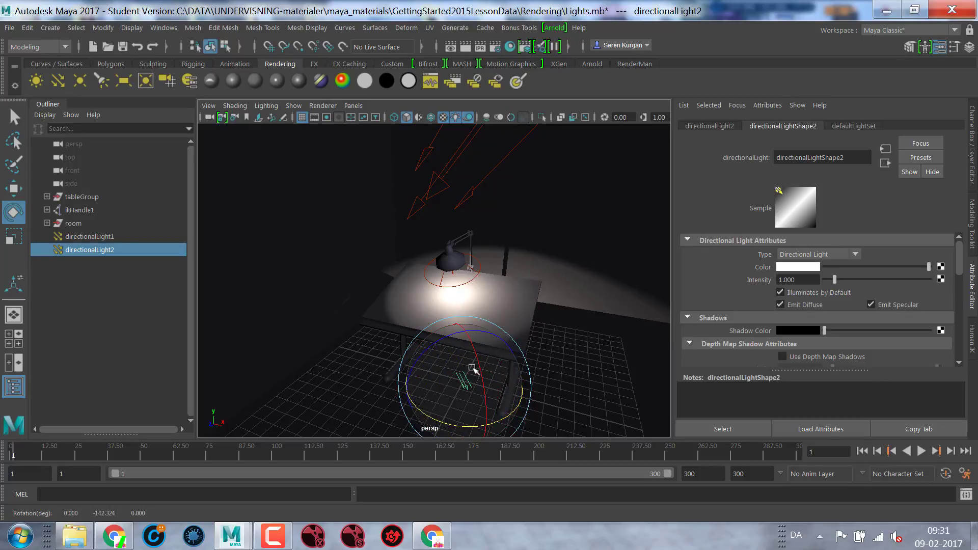
pyautogui.keyDown('alt'); pyautogui.moveTo(461, 385); pyautogui.dragTo(503, 291, button='right'); pyautogui.keyUp('alt')
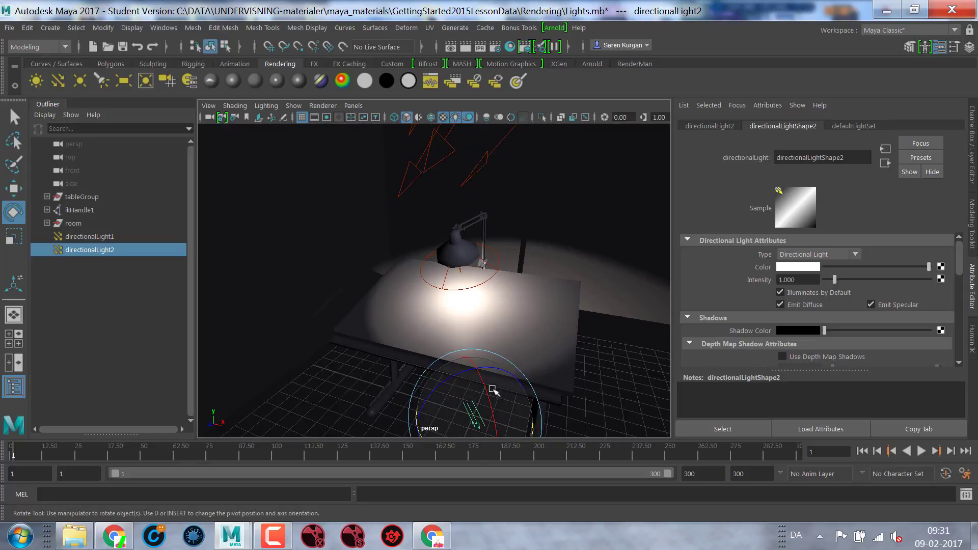
pyautogui.moveTo(484, 383); pyautogui.dragTo(508, 449)
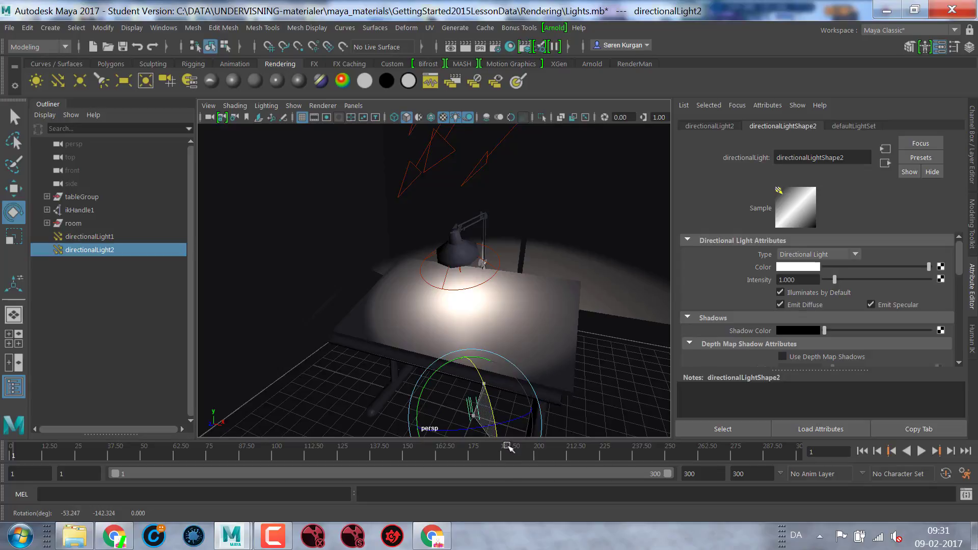
pyautogui.moveTo(508, 448); pyautogui.dragTo(509, 447)
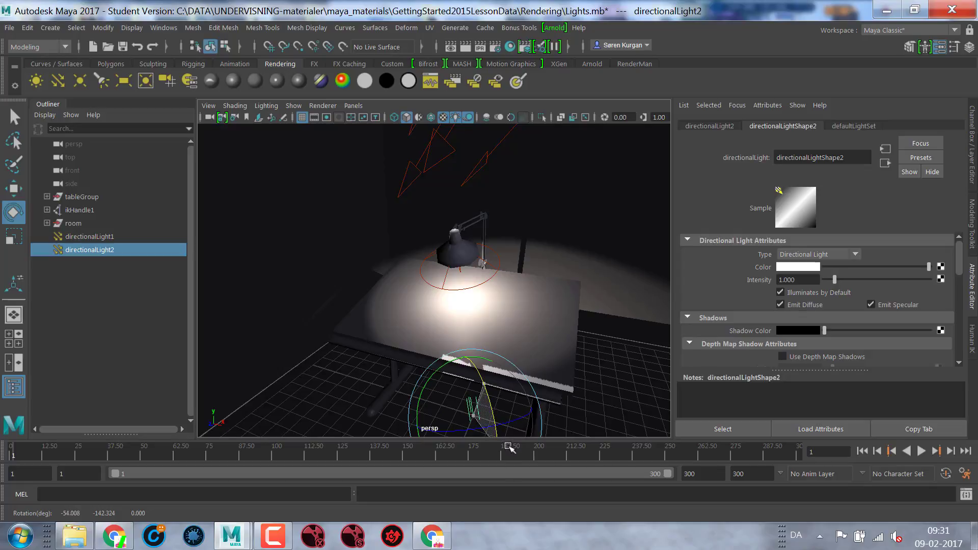
pyautogui.scroll(5, 585, 283)
pyautogui.moveTo(585, 283)
pyautogui.keyDown('alt'); pyautogui.mouseDown(button='middle')
pyautogui.moveTo(514, 229)
pyautogui.moveTo(497, 235)
pyautogui.mouseUp(button='middle'); pyautogui.keyUp('alt')
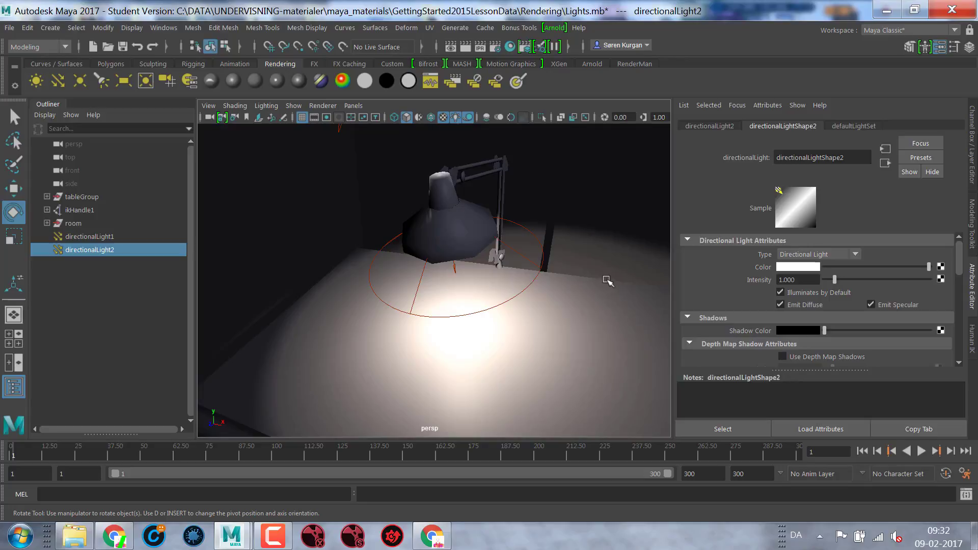
pyautogui.keyDown('alt'); pyautogui.moveTo(606, 279); pyautogui.dragTo(401, 296); pyautogui.keyUp('alt')
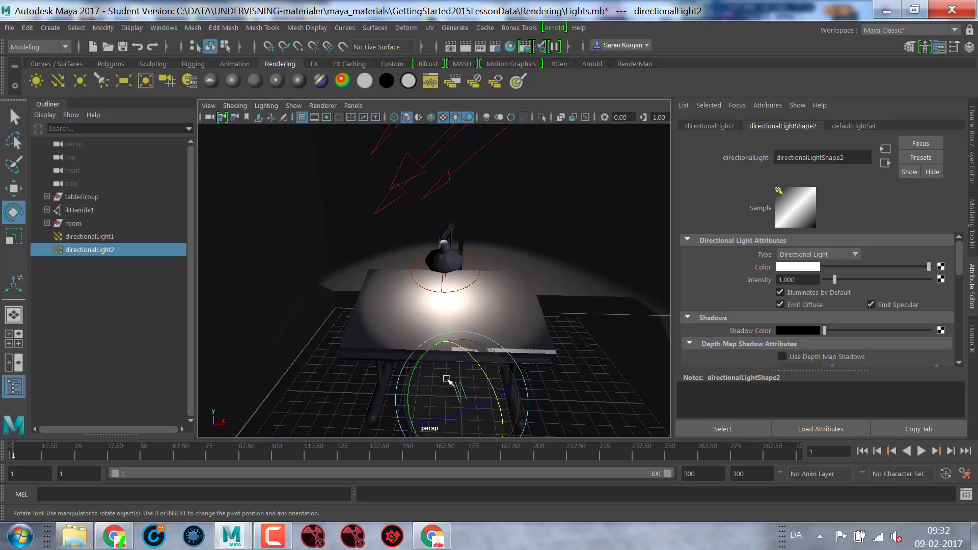
pyautogui.press('Delete')
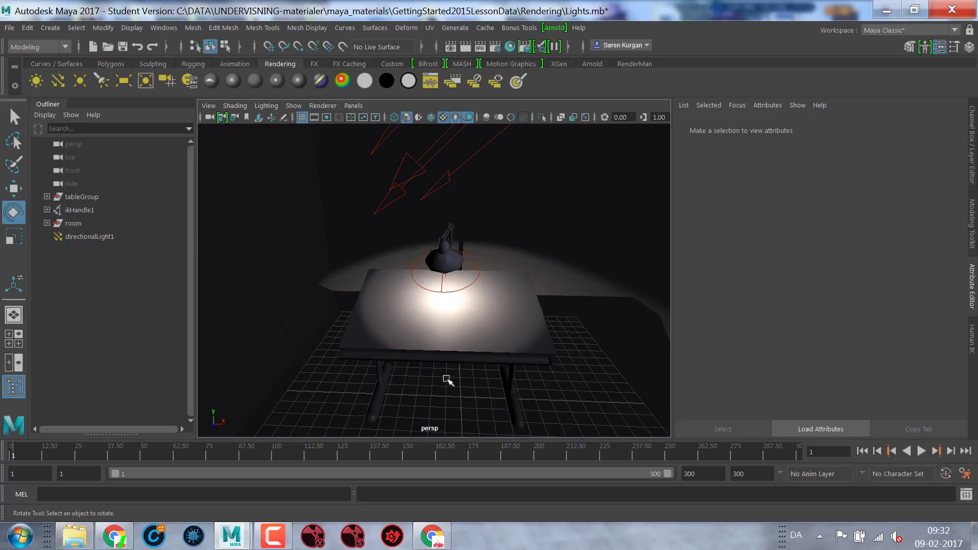
pyautogui.moveTo(485, 334)
pyautogui.keyDown('alt'); pyautogui.mouseDown()
pyautogui.moveTo(463, 349)
pyautogui.moveTo(495, 347)
pyautogui.mouseUp(); pyautogui.keyUp('alt')
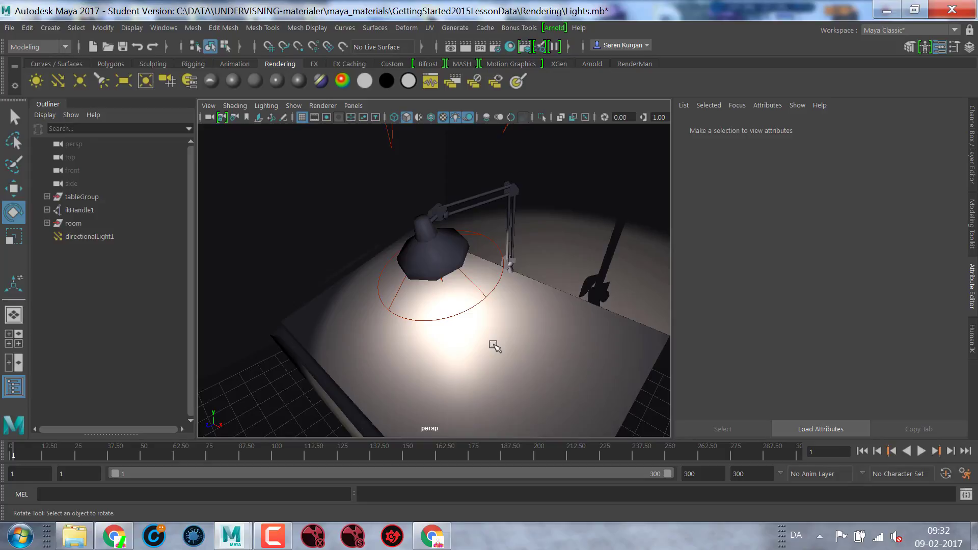
pyautogui.moveTo(496, 346)
pyautogui.keyDown('alt'); pyautogui.mouseDown()
pyautogui.moveTo(479, 343)
pyautogui.moveTo(448, 373)
pyautogui.moveTo(456, 318)
pyautogui.mouseUp(); pyautogui.keyUp('alt')
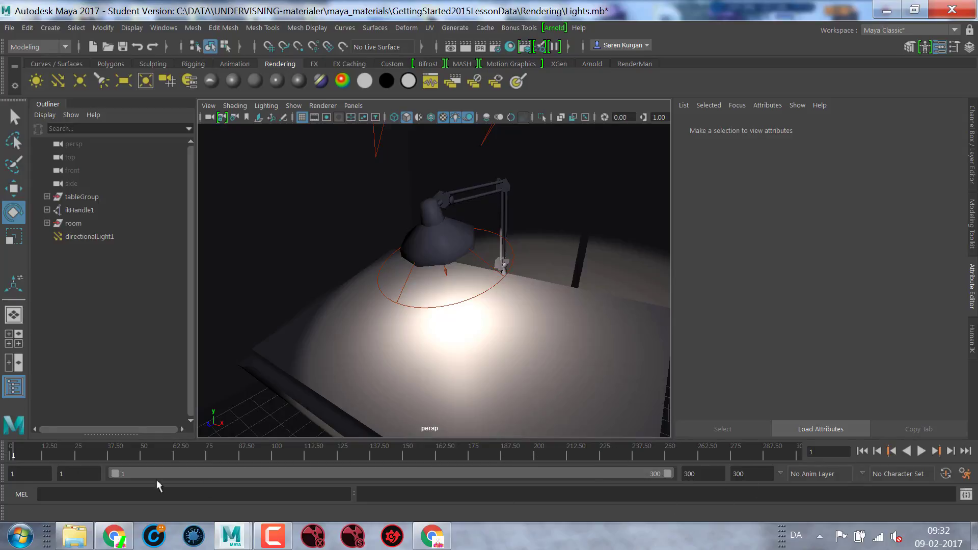
# Step: Set the playback end frame to 150, then select the lamp's ikHandle1
pyautogui.doubleClick(711, 473)
pyautogui.write('150')
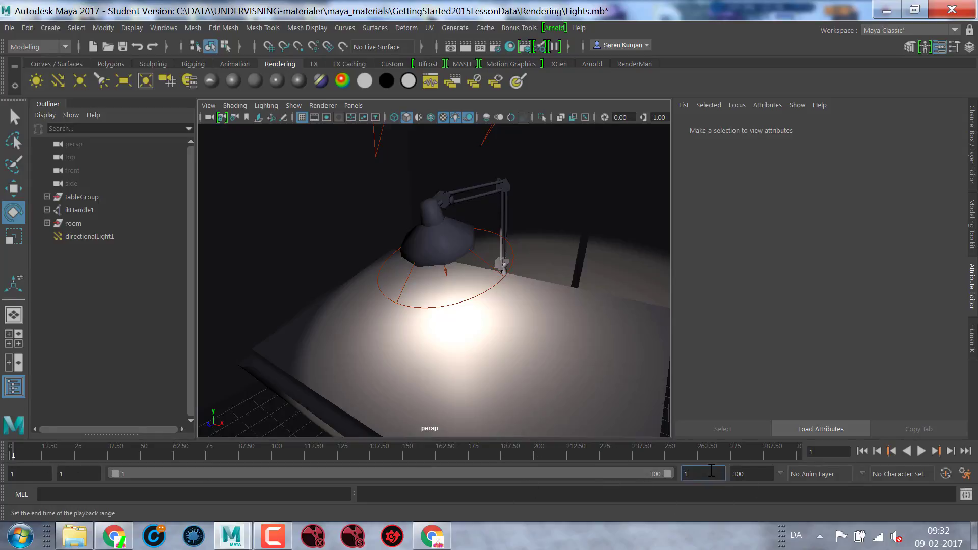
pyautogui.press('Return')
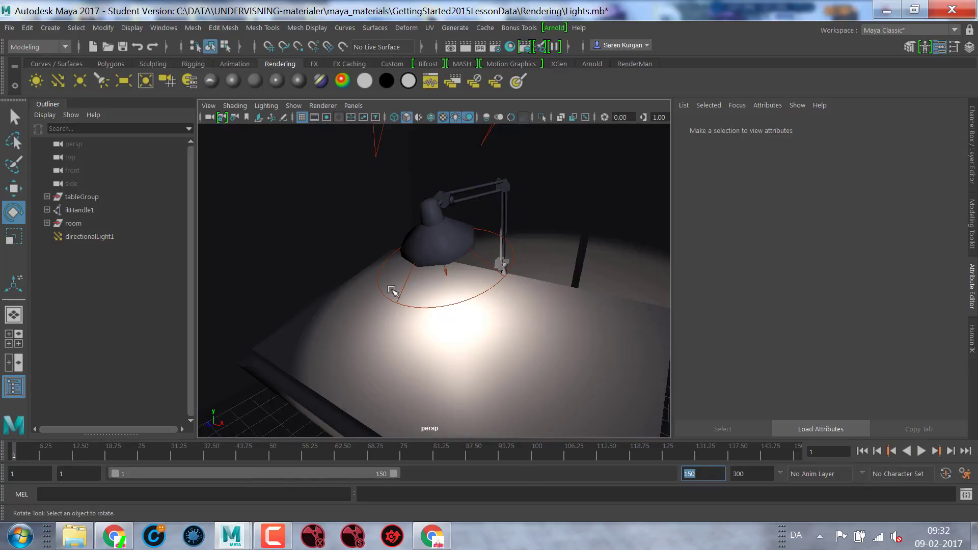
pyautogui.keyDown('alt'); pyautogui.moveTo(467, 277); pyautogui.dragTo(433, 265); pyautogui.keyUp('alt')
pyautogui.click(77, 210)
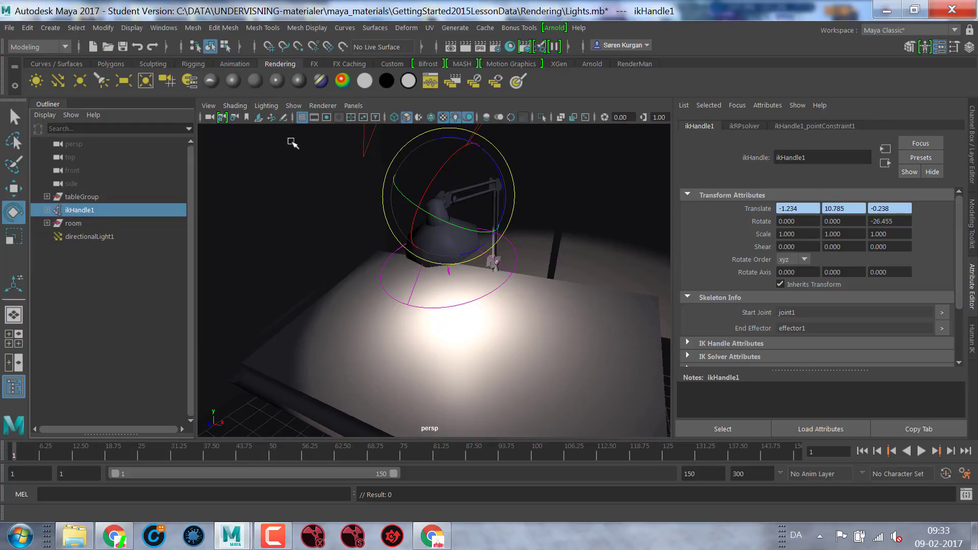
# Step: Make locators visible in the viewport and select locator1 on the lamp head
pyautogui.click(293, 106)
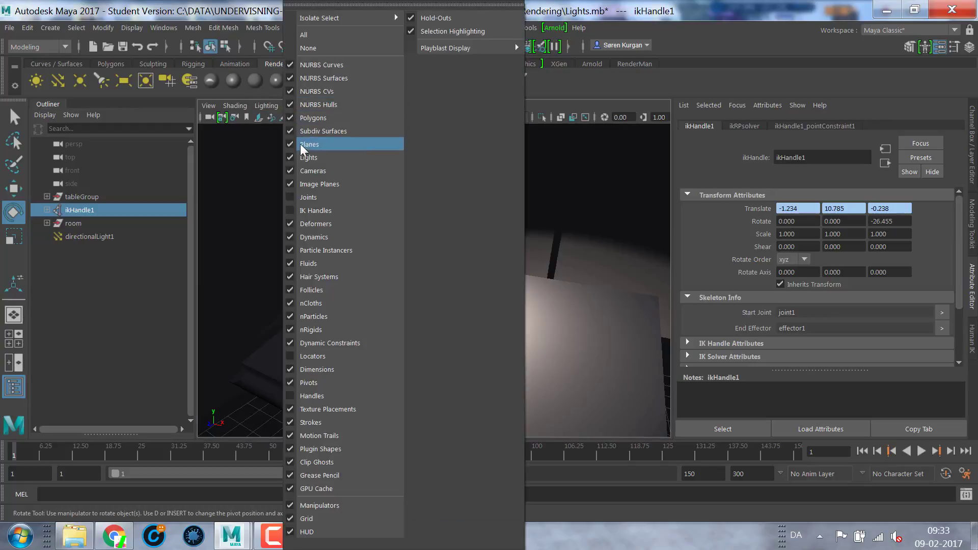
pyautogui.click(292, 357)
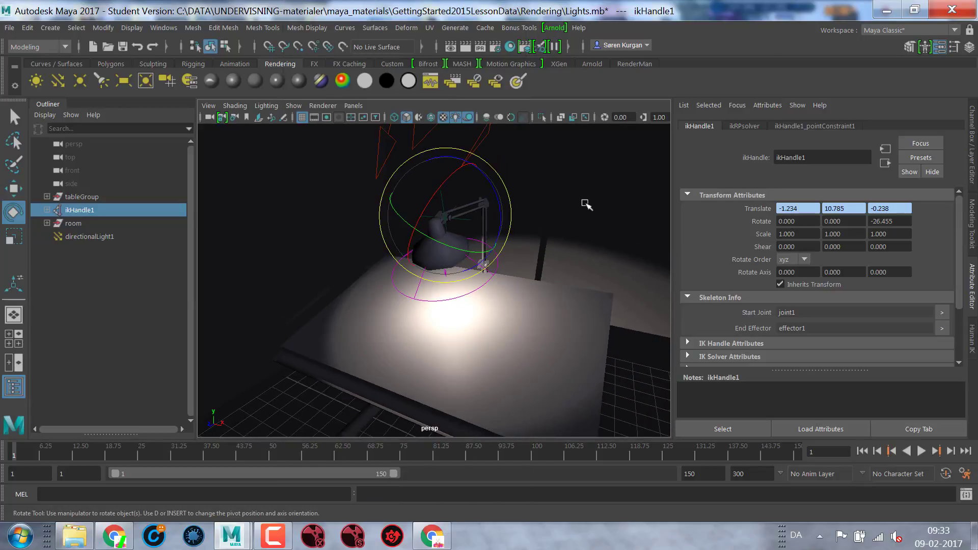
pyautogui.click(563, 220)
pyautogui.click(443, 202)
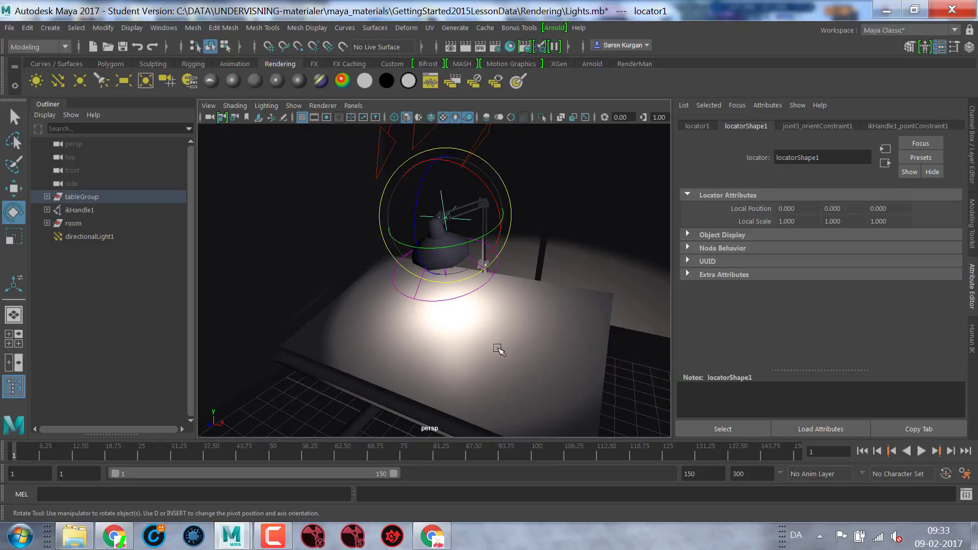
pyautogui.keyDown('alt'); pyautogui.moveTo(498, 349); pyautogui.dragTo(498, 332); pyautogui.keyUp('alt')
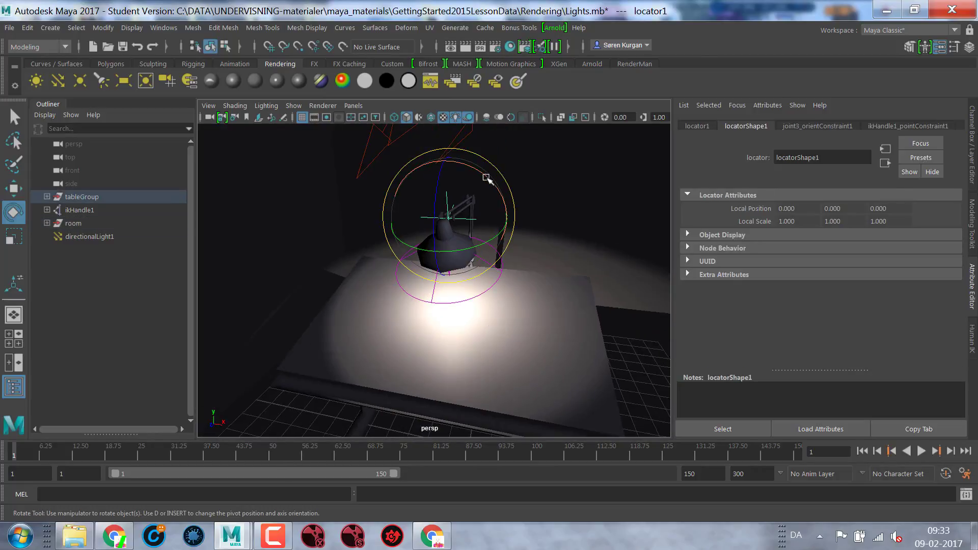
pyautogui.moveTo(510, 197); pyautogui.dragTo(462, 149)
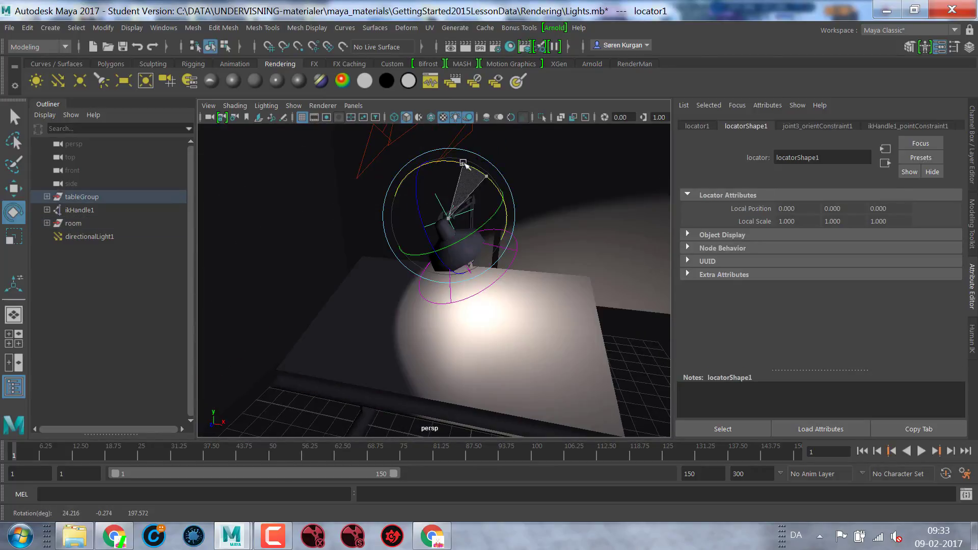
pyautogui.hotkey('ctrl', 'z')
pyautogui.hotkey('ctrl', 'z')
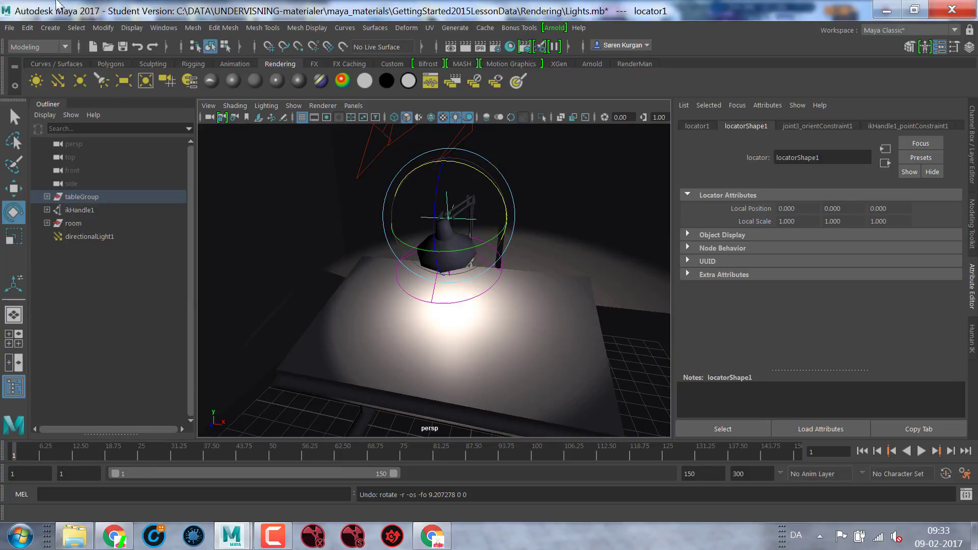
# Step: Switch to the Animation menu set and show locator1's values in the Channel Box
pyautogui.click(27, 48)
pyautogui.click(23, 89)
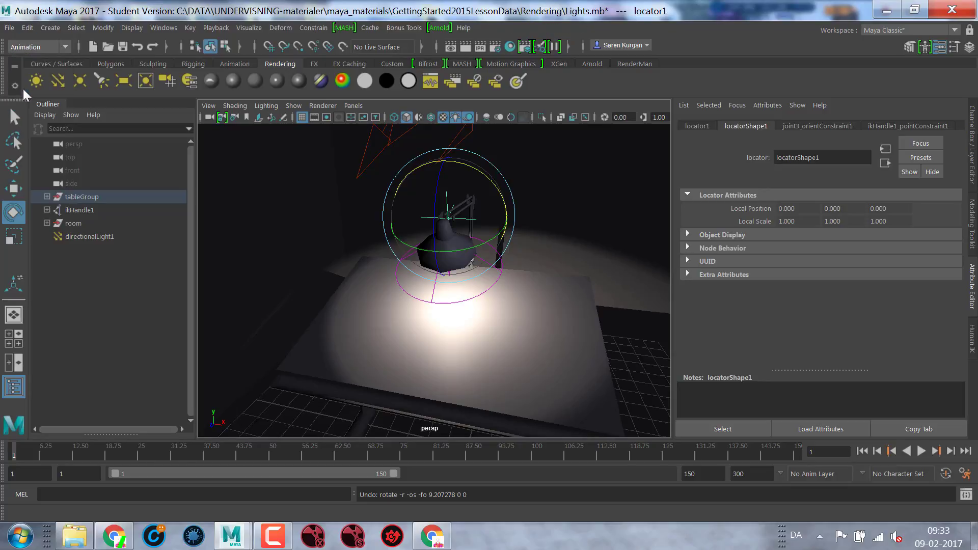
pyautogui.click(192, 28)
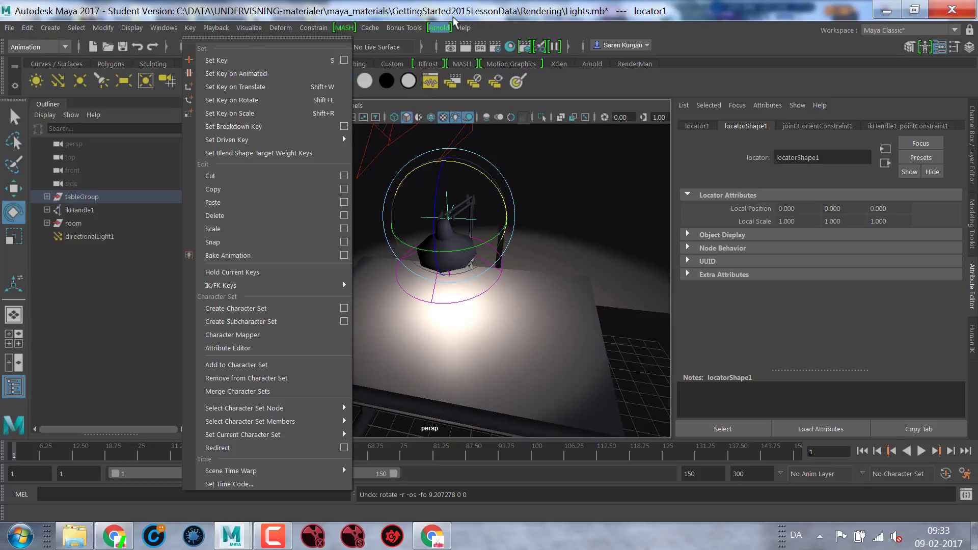
pyautogui.click(428, 255)
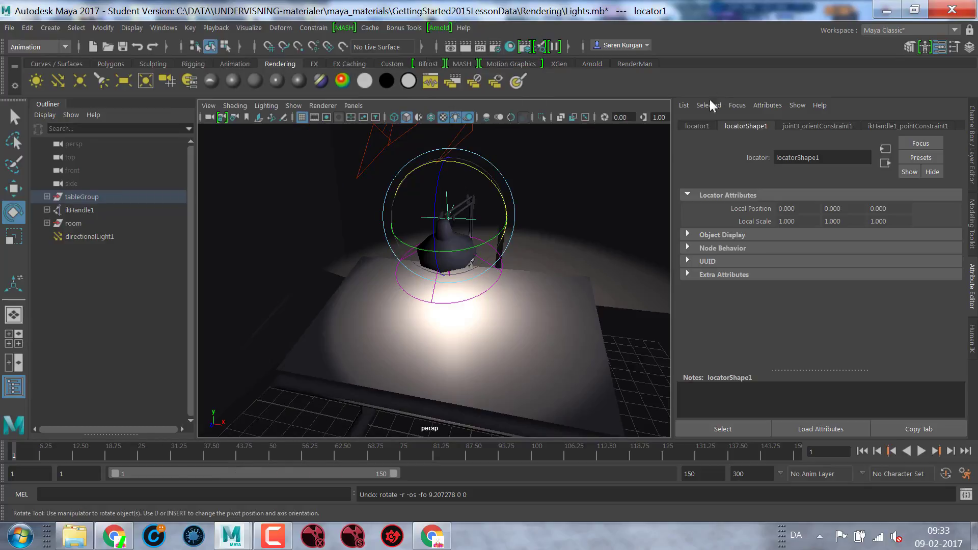
pyautogui.click(972, 148)
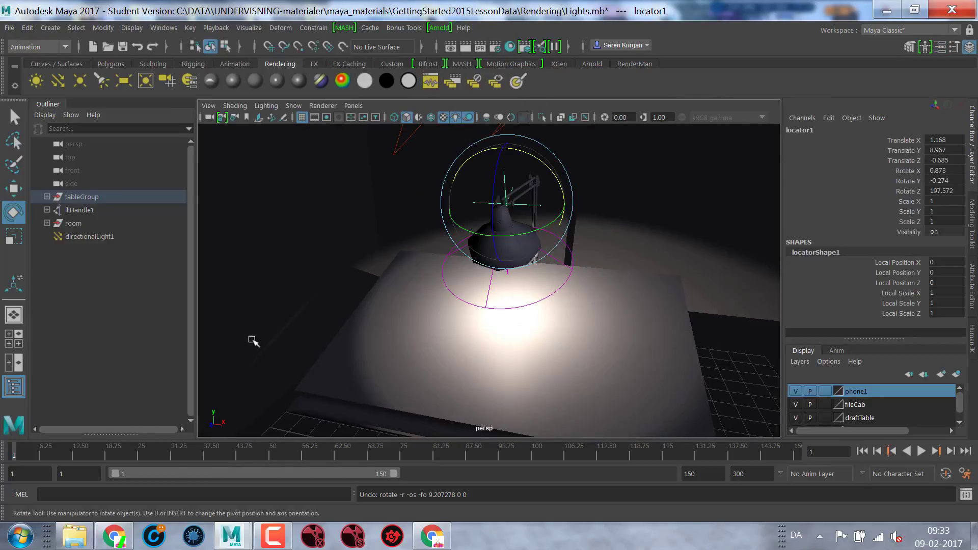
# Step: Key locator1 at frame 1, then swivel and raise the lamp head at frame 150
pyautogui.press('s')
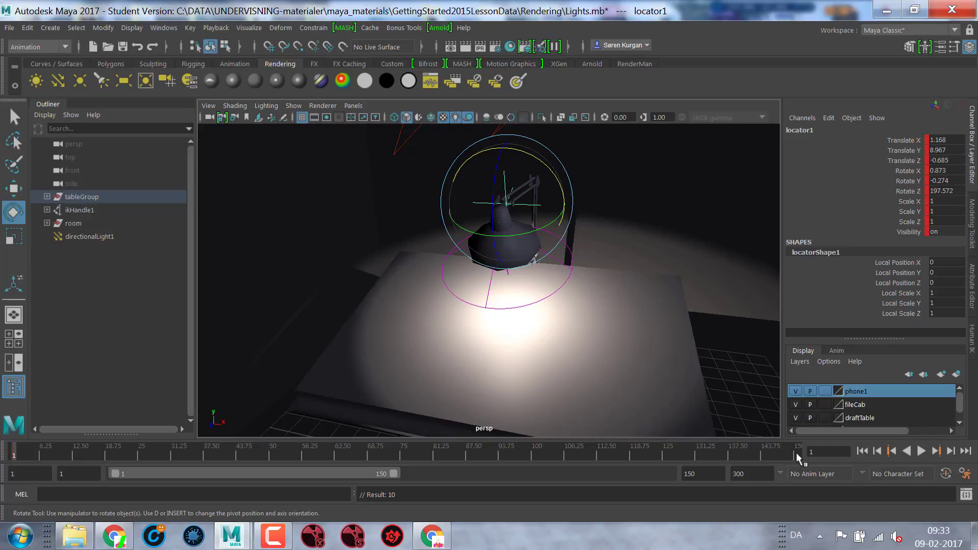
pyautogui.click(796, 452)
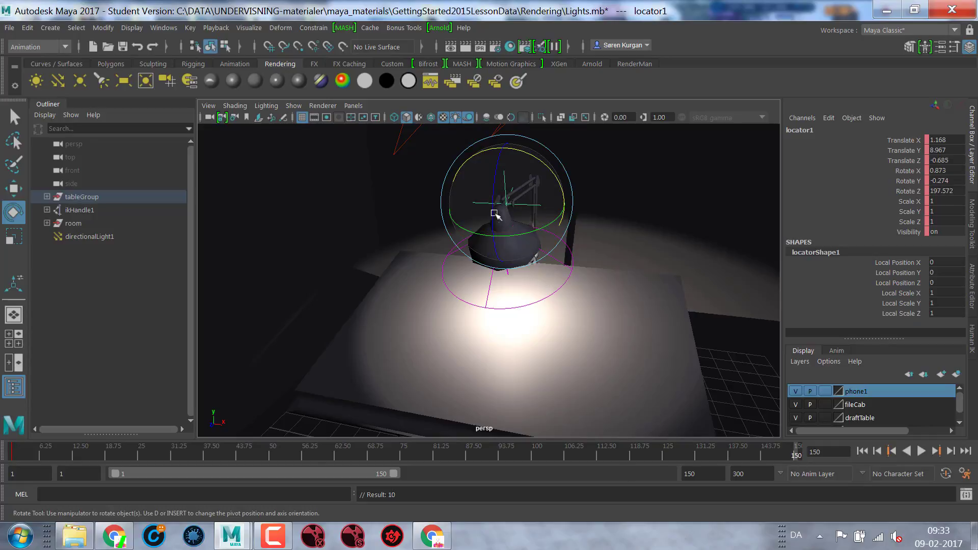
pyautogui.moveTo(498, 215); pyautogui.dragTo(496, 222)
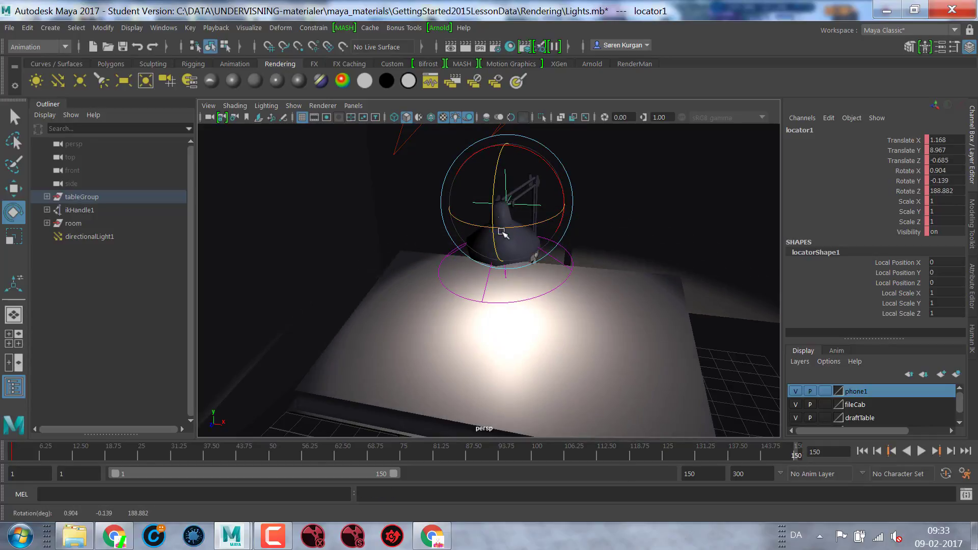
pyautogui.press('w')
pyautogui.moveTo(509, 259); pyautogui.dragTo(507, 223)
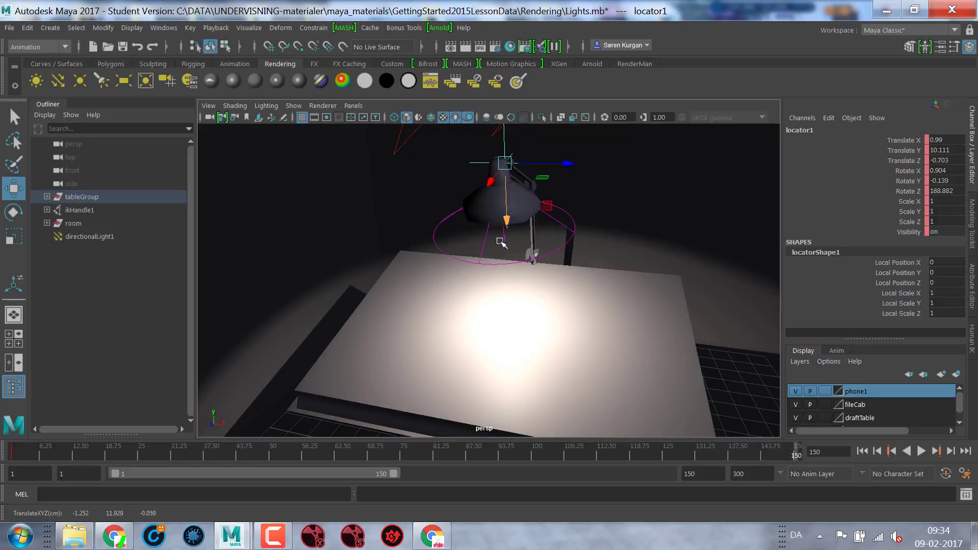
# Step: Reorient locator1's move-tool axes to world orientation
pyautogui.moveTo(510, 239); pyautogui.dragTo(476, 220)
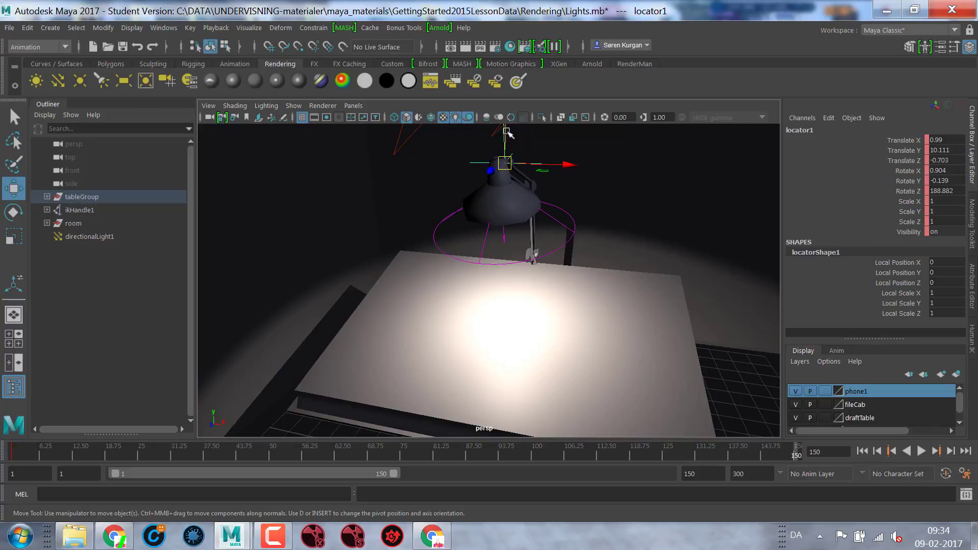
pyautogui.moveTo(571, 201)
pyautogui.keyDown('alt'); pyautogui.mouseDown()
pyautogui.moveTo(561, 207)
pyautogui.moveTo(499, 140)
pyautogui.mouseUp(); pyautogui.keyUp('alt')
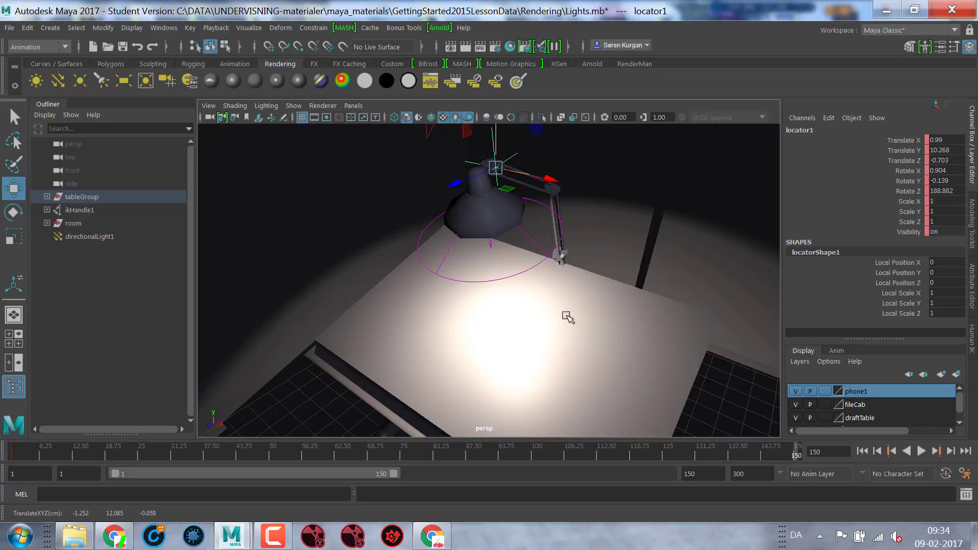
pyautogui.moveTo(568, 317); pyautogui.dragTo(518, 322)
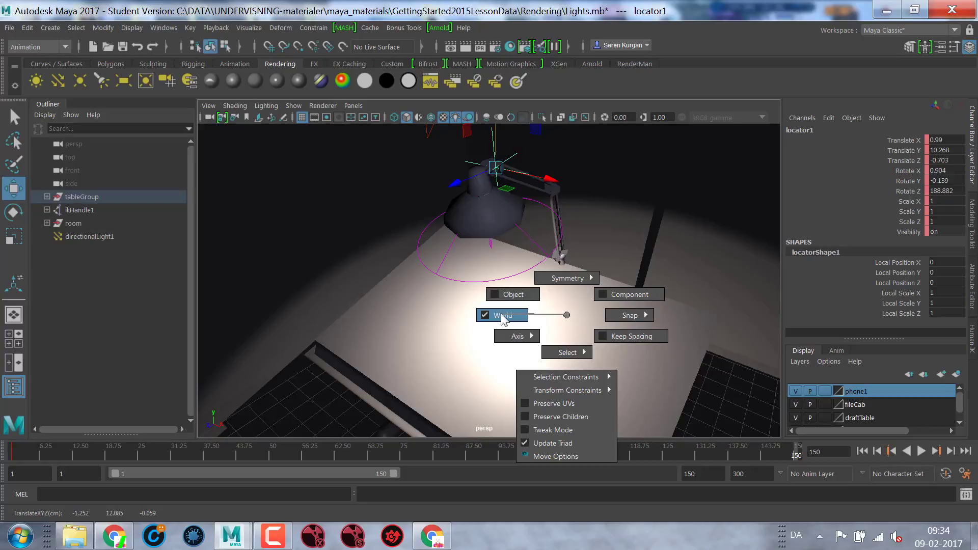
pyautogui.click(459, 345)
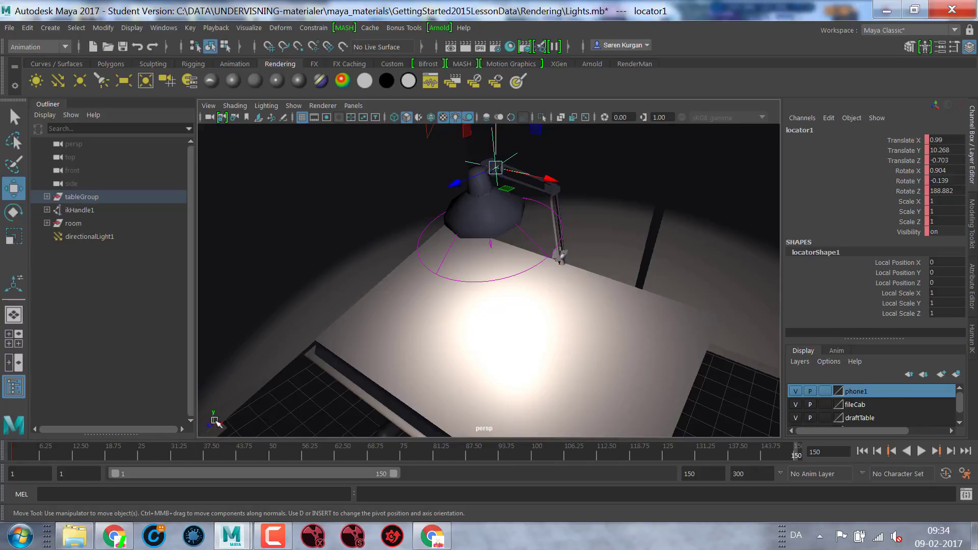
pyautogui.moveTo(520, 315); pyautogui.dragTo(461, 288)
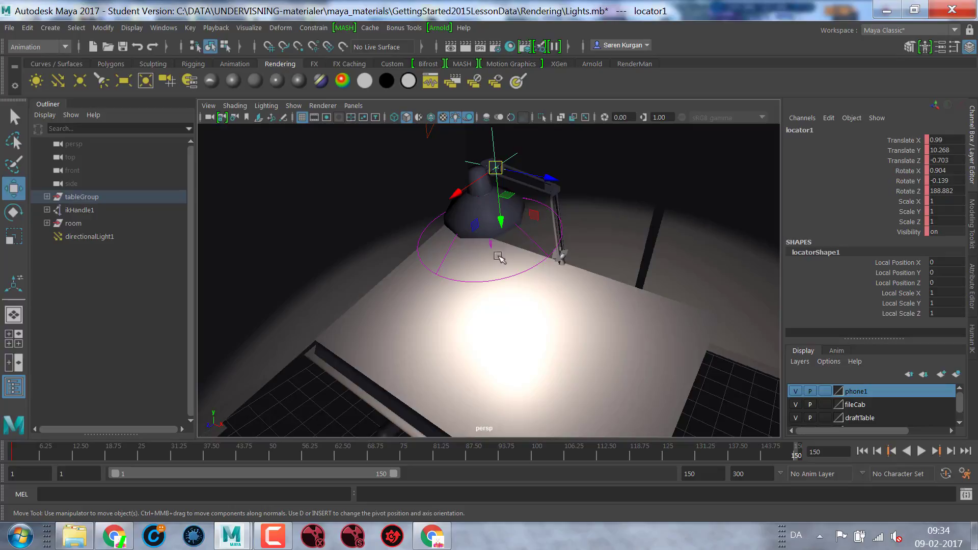
pyautogui.moveTo(499, 280); pyautogui.dragTo(431, 279)
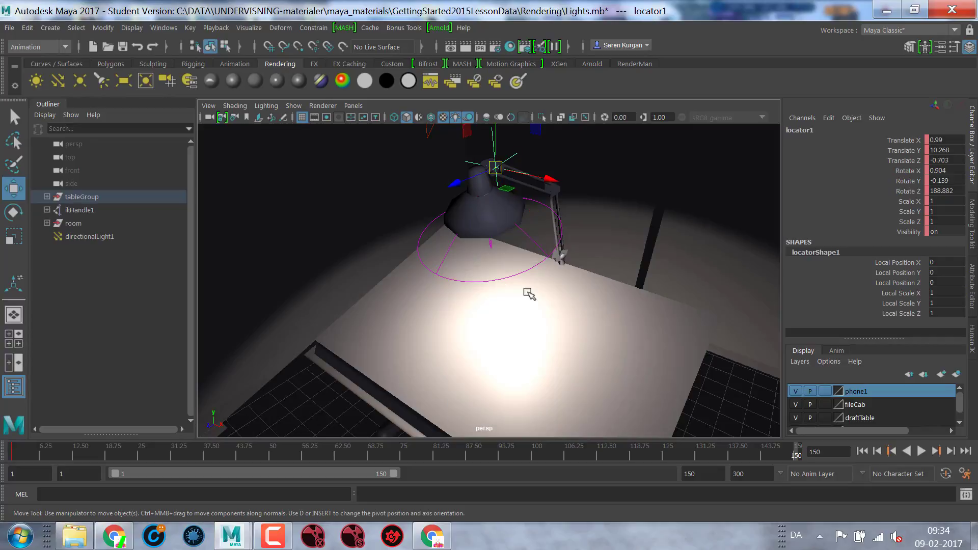
# Step: Key the current pose, then tilt the lamp head further down and key it at frame 63
pyautogui.press('s')
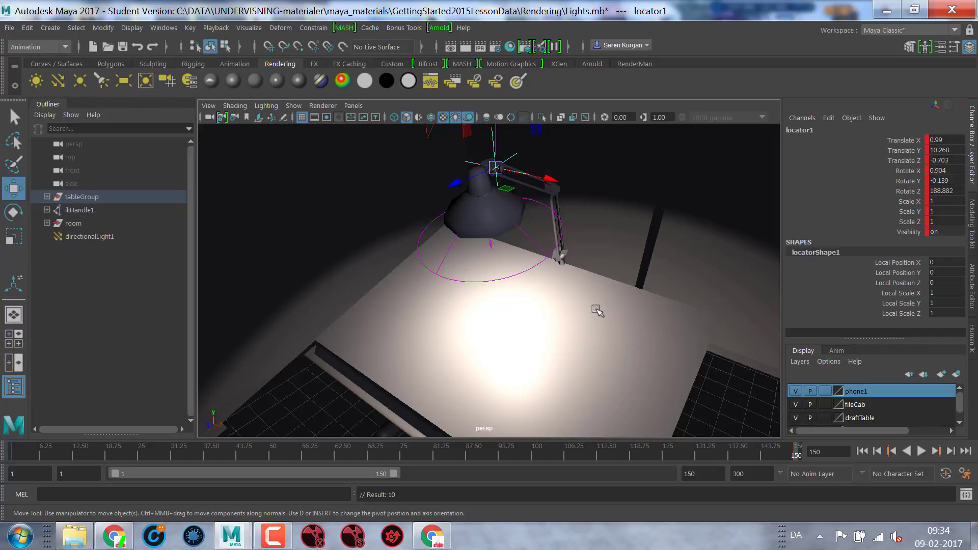
pyautogui.keyDown('alt'); pyautogui.moveTo(671, 292); pyautogui.dragTo(603, 275); pyautogui.keyUp('alt')
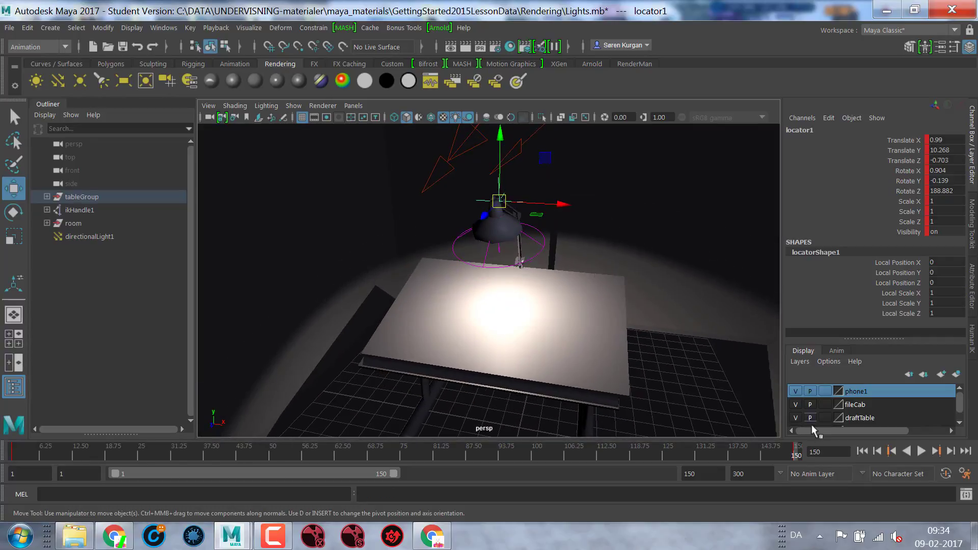
pyautogui.hotkey('alt', 'v')
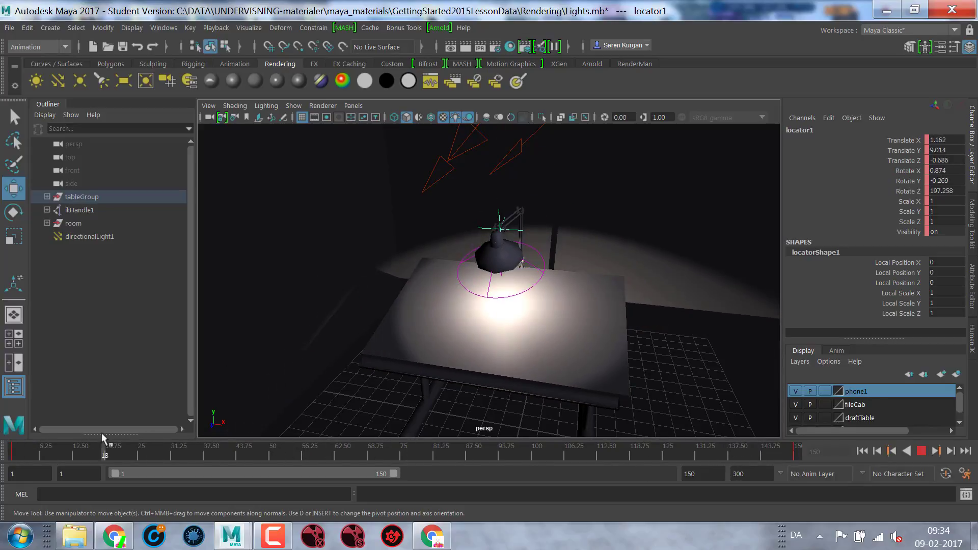
pyautogui.moveTo(483, 460); pyautogui.dragTo(341, 455)
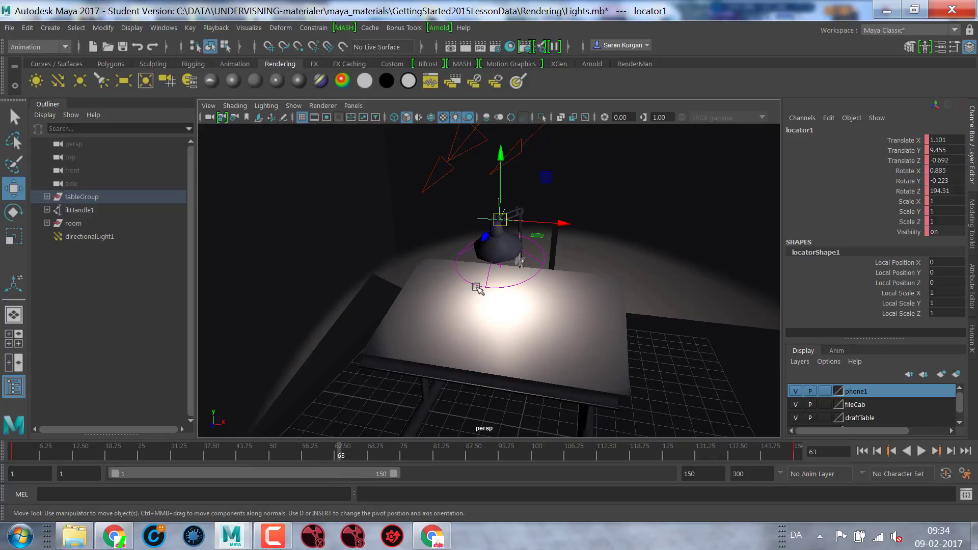
pyautogui.press('e')
pyautogui.moveTo(556, 210)
pyautogui.mouseDown()
pyautogui.moveTo(552, 199)
pyautogui.moveTo(551, 208)
pyautogui.mouseUp()
pyautogui.press('s')
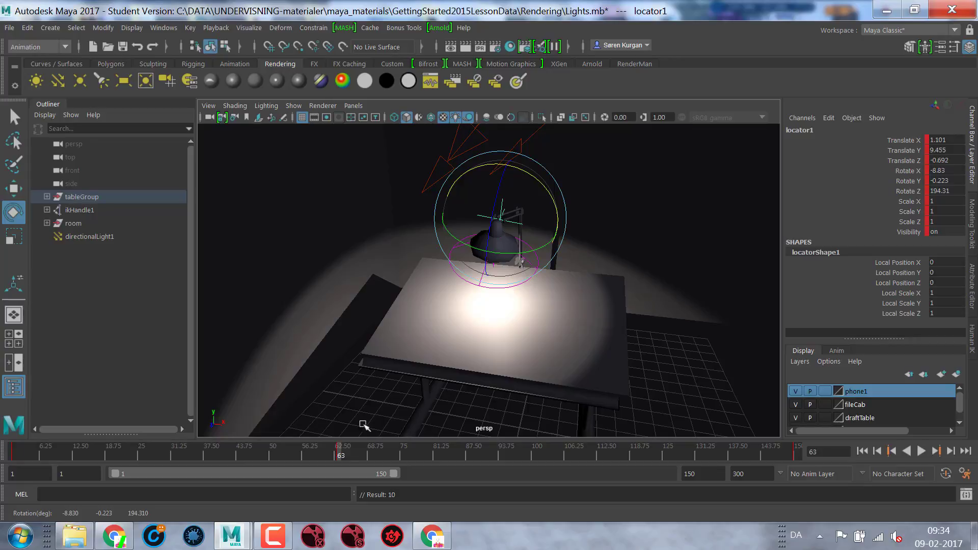
# Step: Play back and scrub the timeline to review the swivel, ending at frame 35
pyautogui.hotkey('alt', 'v')
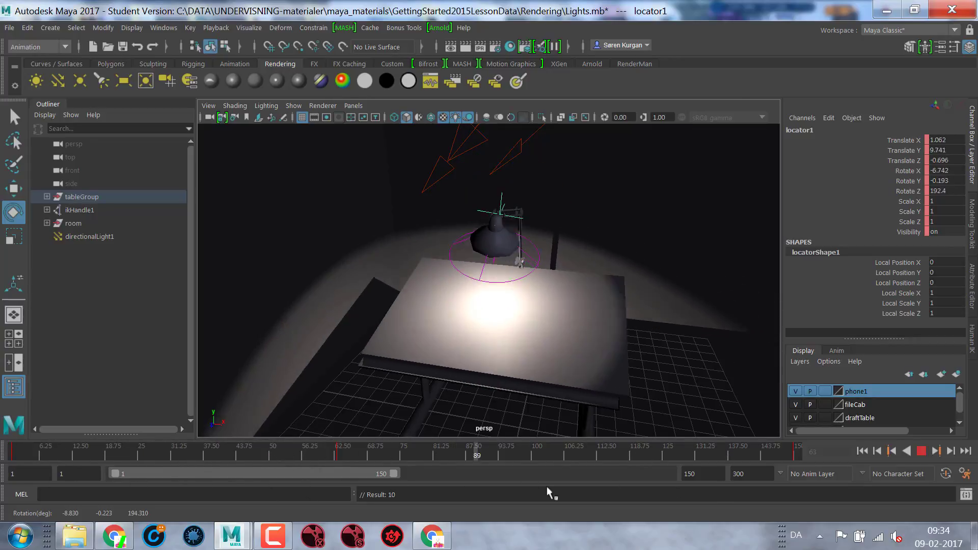
pyautogui.click(131, 459)
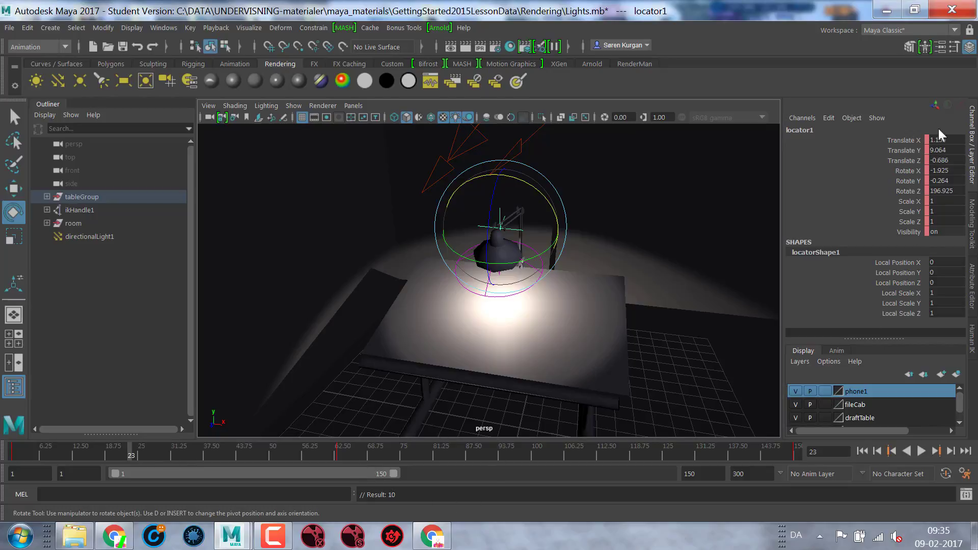
pyautogui.click(339, 449)
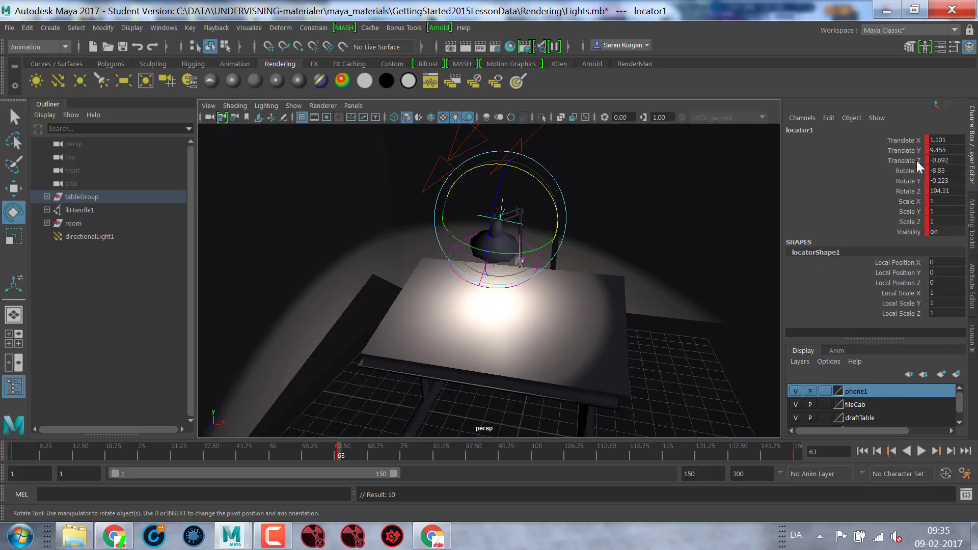
pyautogui.moveTo(302, 455); pyautogui.dragTo(192, 446)
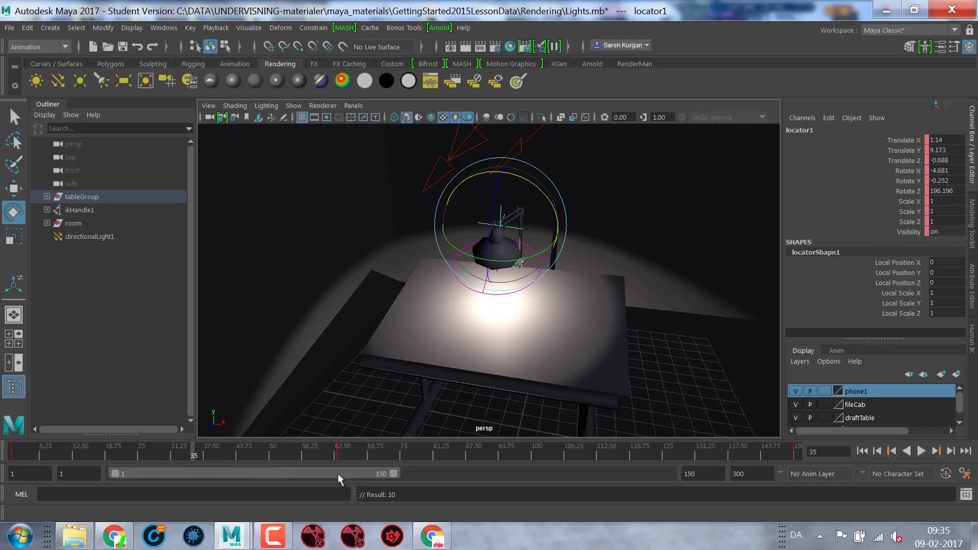
pyautogui.click(171, 29)
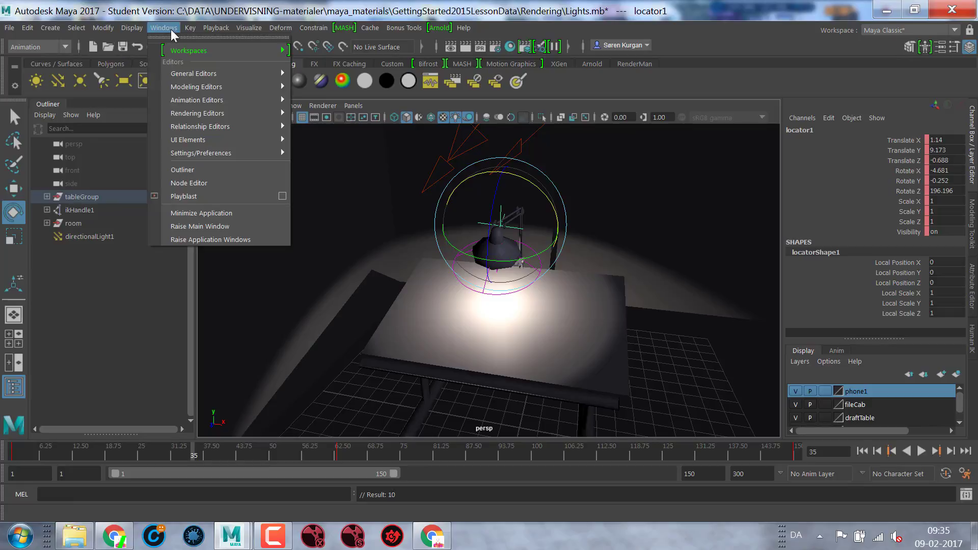
pyautogui.moveTo(196, 99)
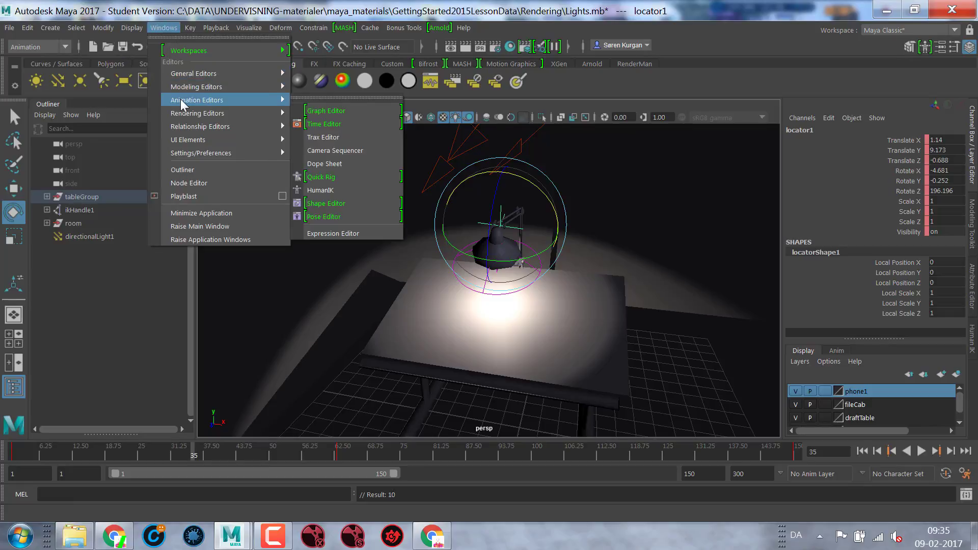
# Step: Open and enlarge the Graph Editor, showing locator1's Translate X curve
pyautogui.click(334, 111)
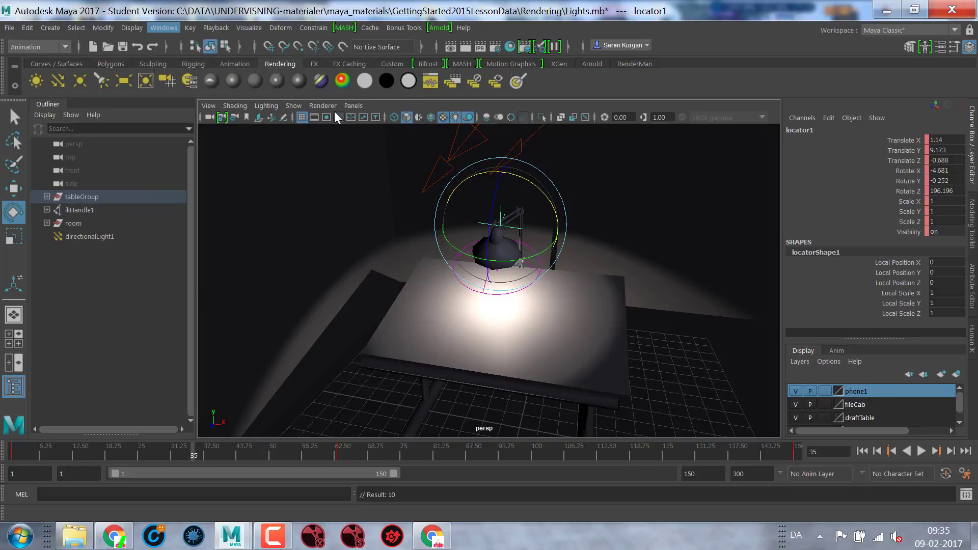
pyautogui.moveTo(328, 166); pyautogui.dragTo(330, 75)
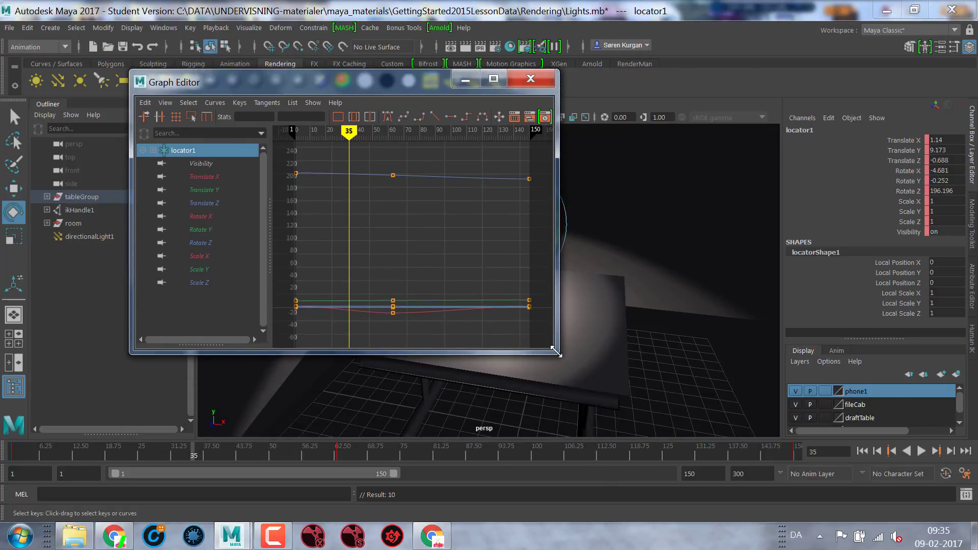
pyautogui.moveTo(556, 349); pyautogui.dragTo(790, 465)
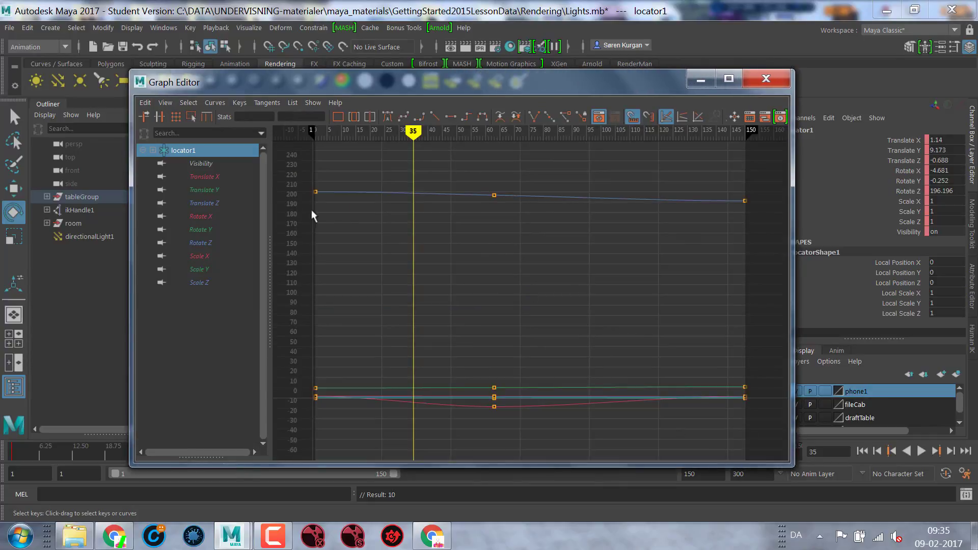
pyautogui.click(207, 177)
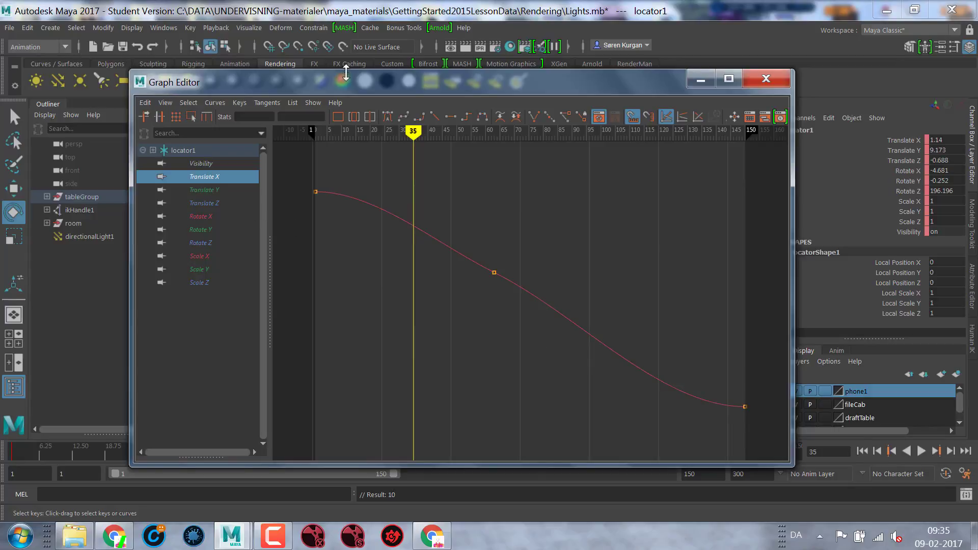
pyautogui.moveTo(346, 79); pyautogui.dragTo(267, 248)
pyautogui.moveTo(250, 398); pyautogui.dragTo(258, 452)
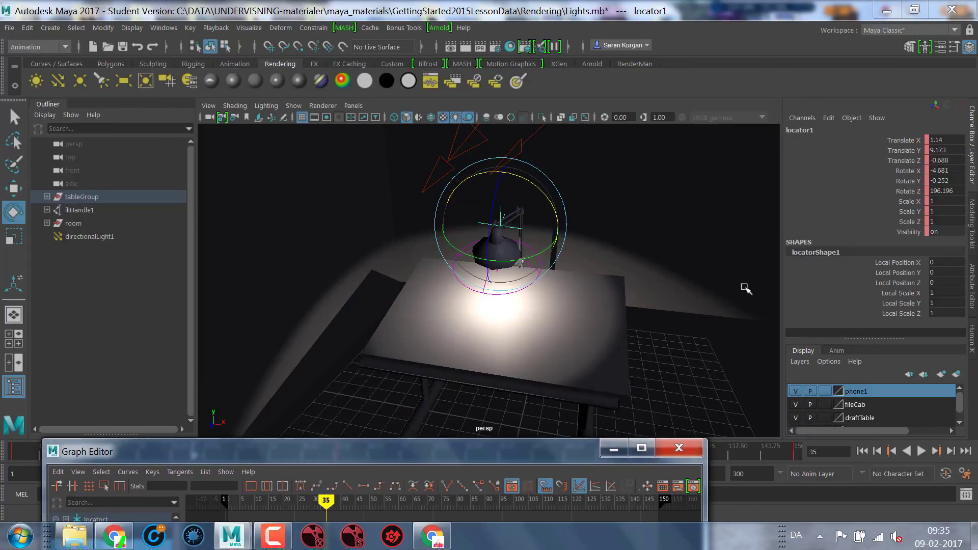
pyautogui.moveTo(340, 453); pyautogui.dragTo(342, 152)
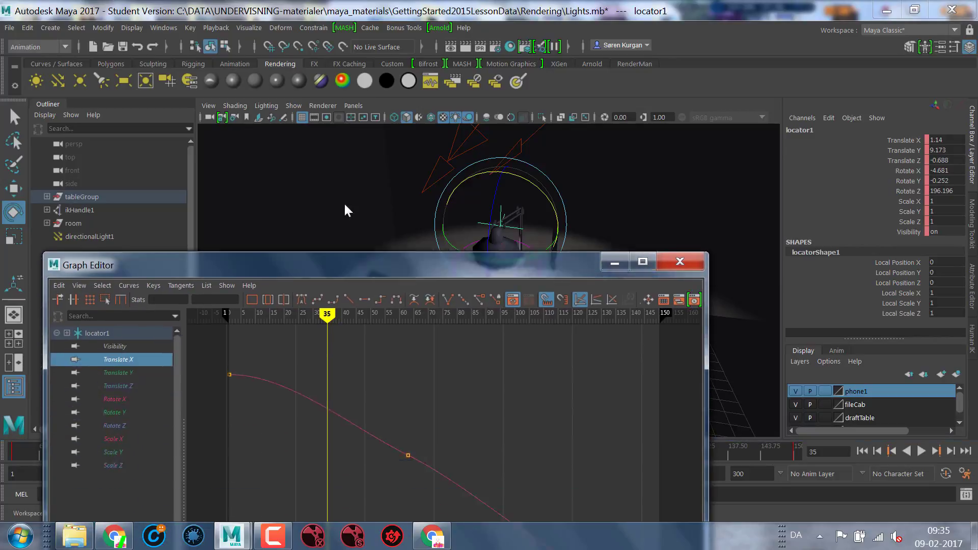
# Step: Review locator1's Translate Y, Translate Z, Rotate X/Y/Z and Scale X curves
pyautogui.click(140, 258)
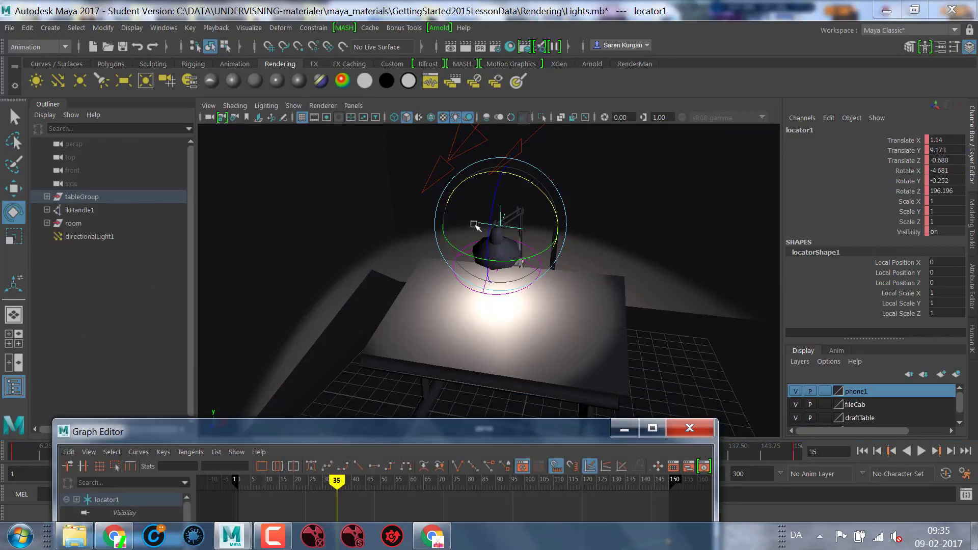
pyautogui.moveTo(459, 436); pyautogui.dragTo(441, 122)
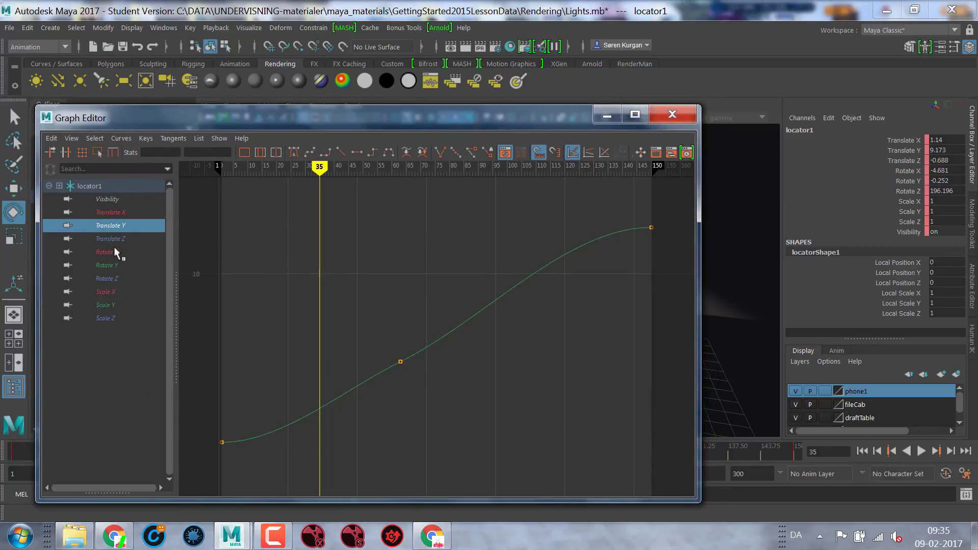
pyautogui.click(117, 242)
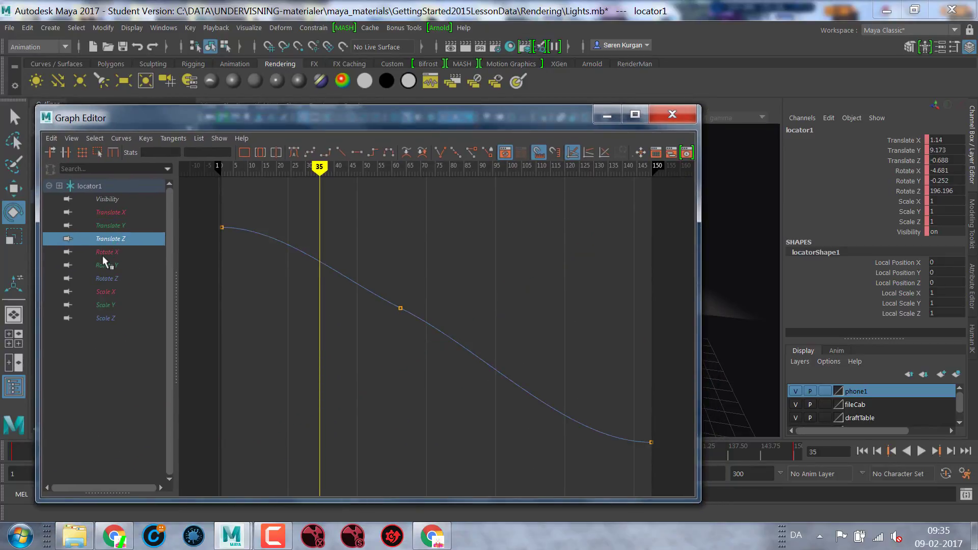
pyautogui.click(102, 255)
pyautogui.click(108, 267)
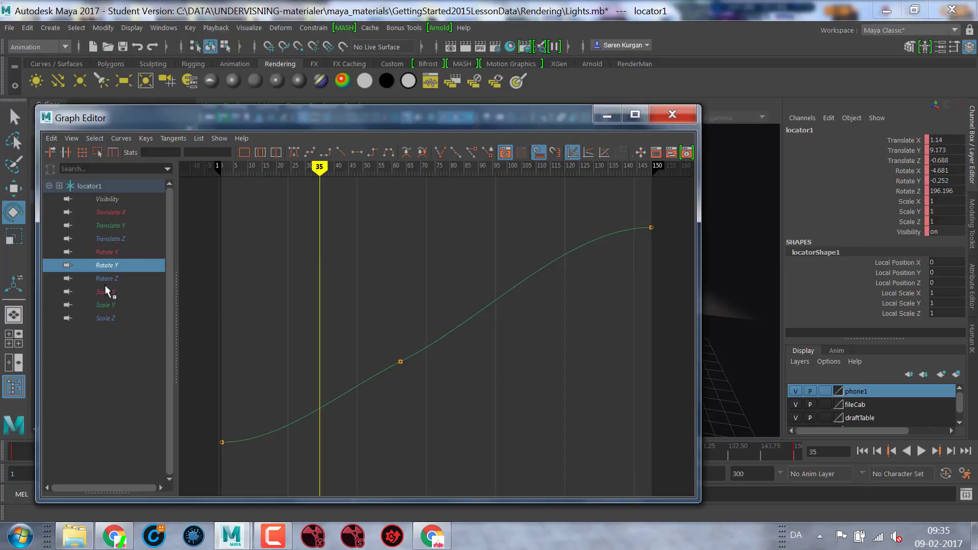
pyautogui.click(107, 281)
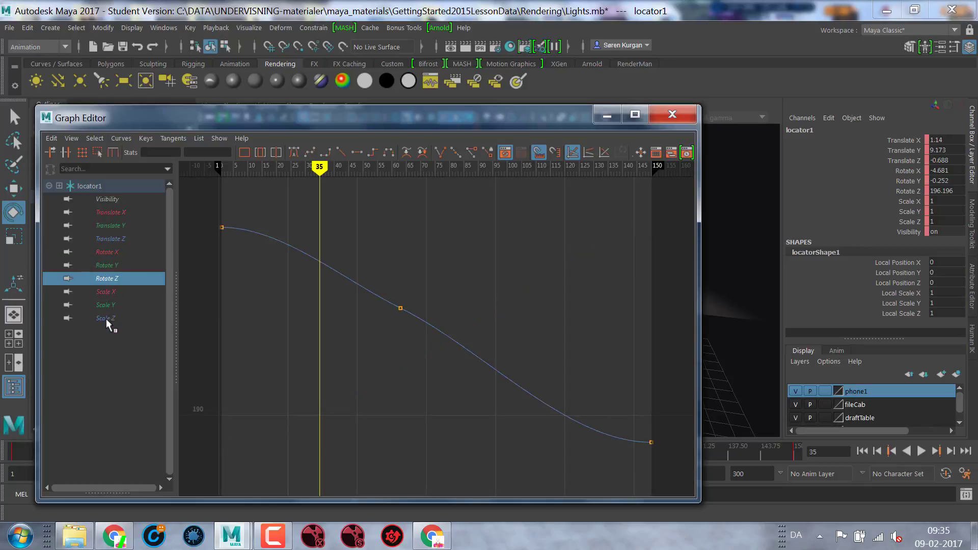
pyautogui.click(115, 292)
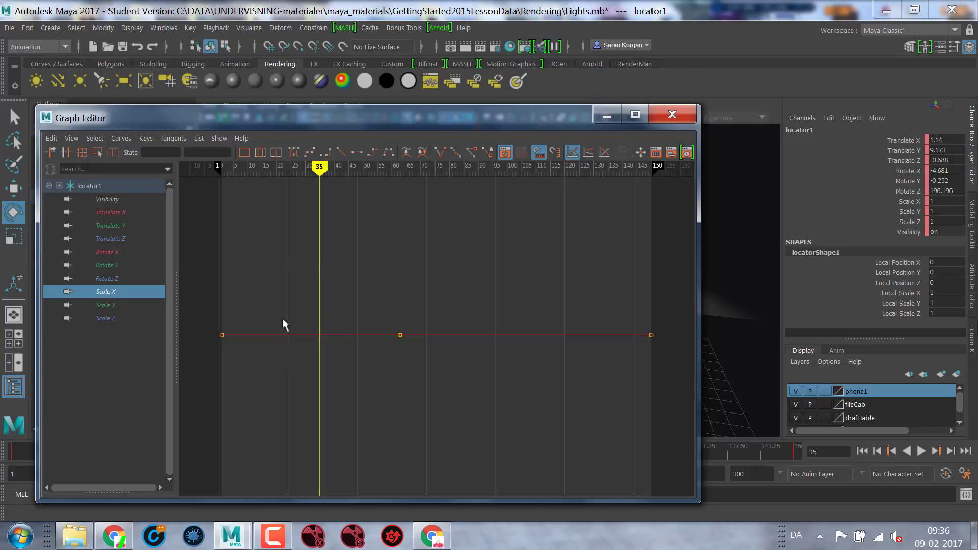
# Step: Reveal the scene, display locator1's Translate X curve and select its middle key at frame 63
pyautogui.moveTo(371, 113)
pyautogui.mouseDown()
pyautogui.moveTo(370, 369)
pyautogui.moveTo(395, 77)
pyautogui.mouseUp()
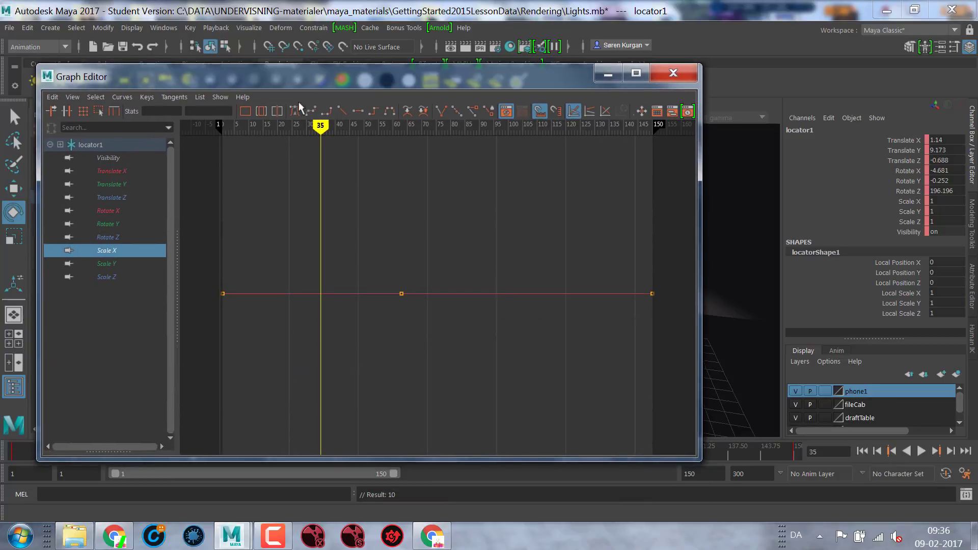
pyautogui.click(107, 210)
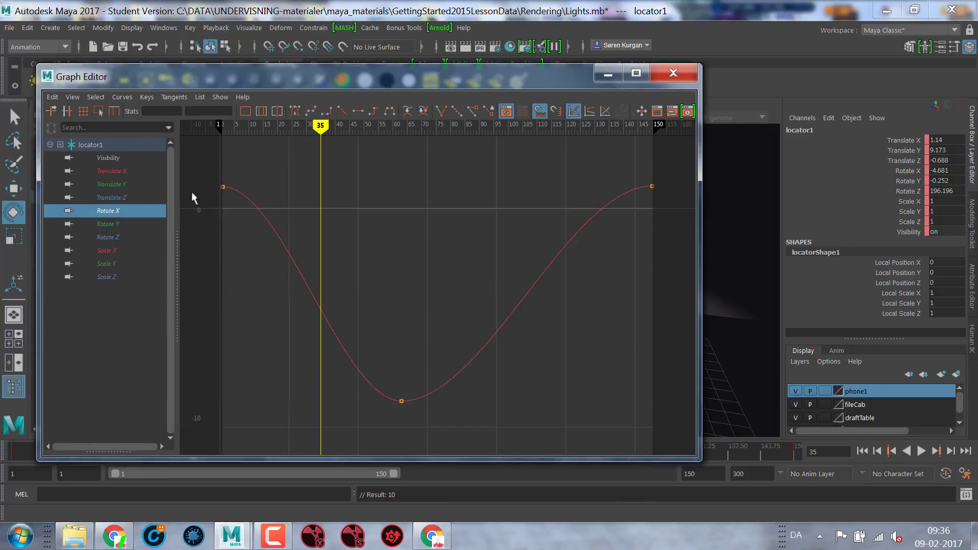
pyautogui.click(104, 171)
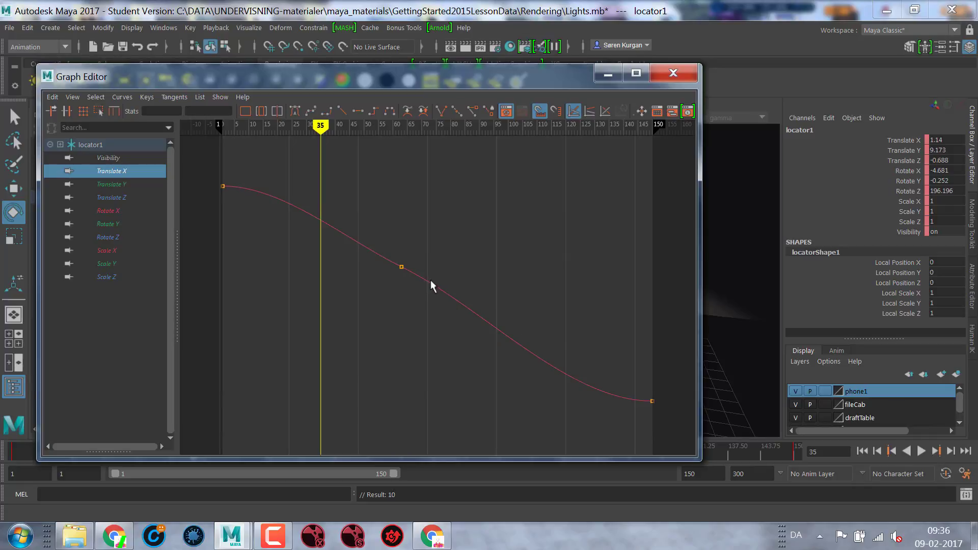
pyautogui.moveTo(374, 218); pyautogui.dragTo(435, 340)
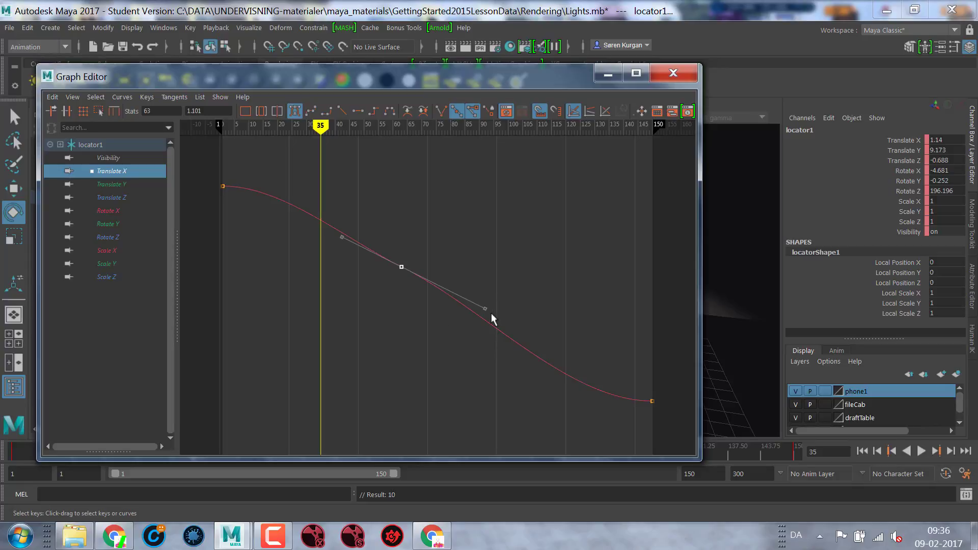
# Step: Undo an accidental move of the middle key and lengthen its tangent for a smoother Translate X slope
pyautogui.moveTo(491, 315); pyautogui.dragTo(496, 292, button='middle')
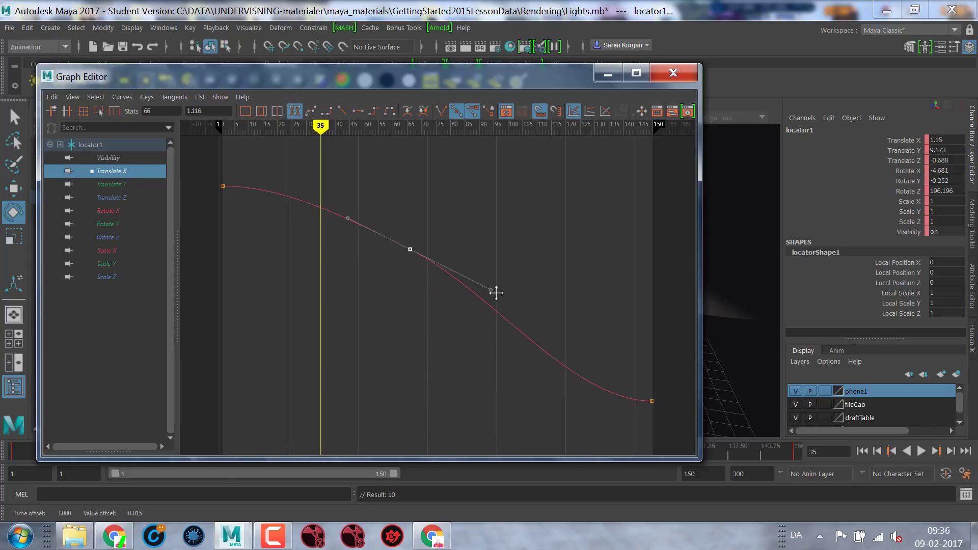
pyautogui.hotkey('ctrl', 'z')
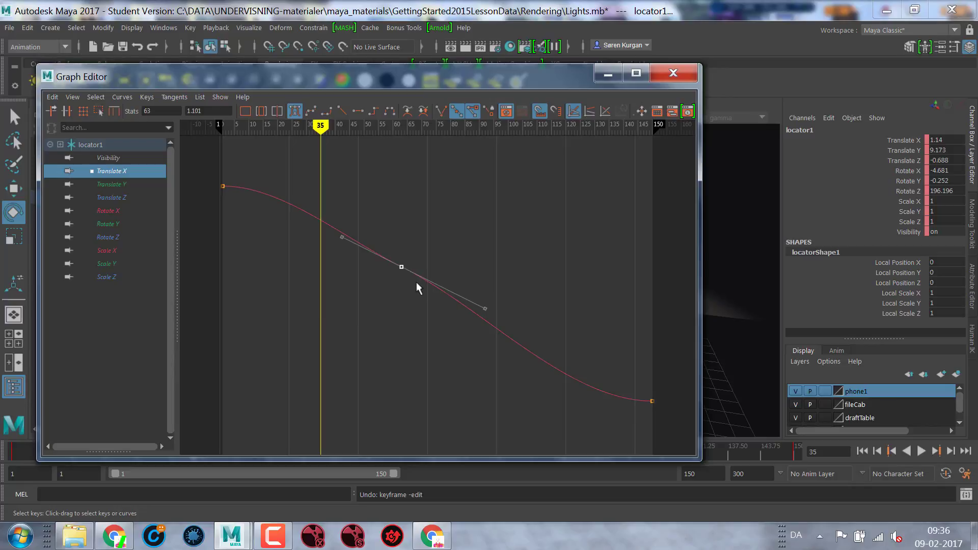
pyautogui.click(485, 313)
pyautogui.moveTo(485, 313); pyautogui.dragTo(472, 321)
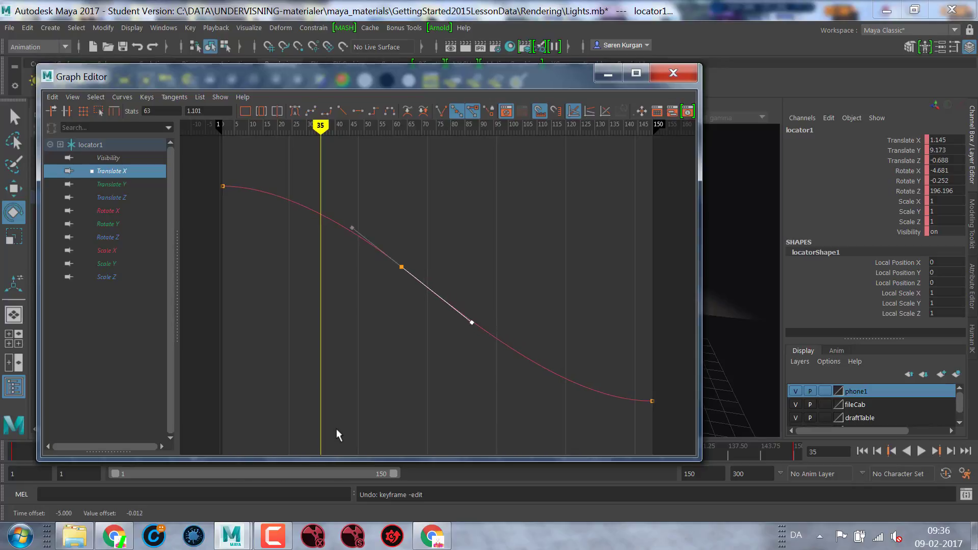
pyautogui.click(427, 368)
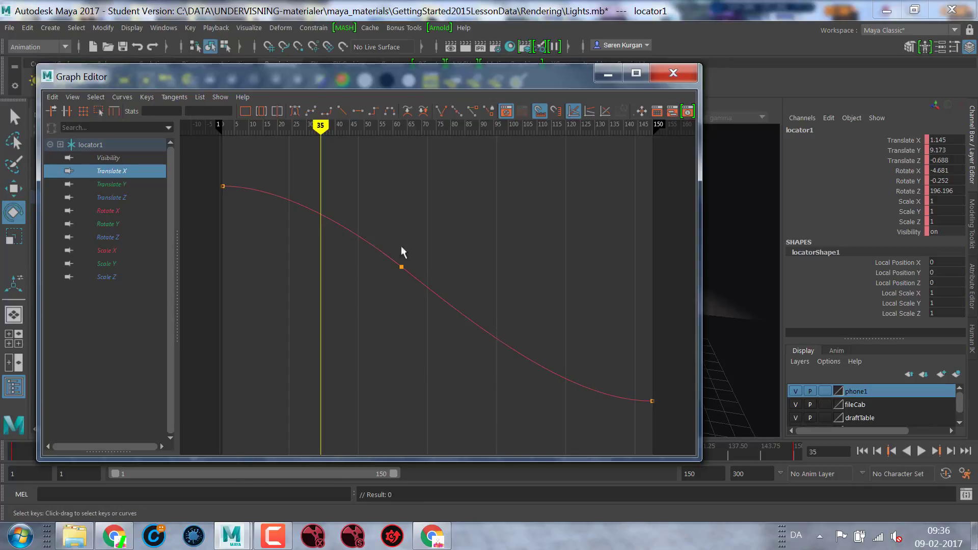
pyautogui.moveTo(383, 223); pyautogui.dragTo(442, 350)
# Step: Delete the middle keys on the Translate X, Translate Y and Translate Z curves
pyautogui.click(442, 350)
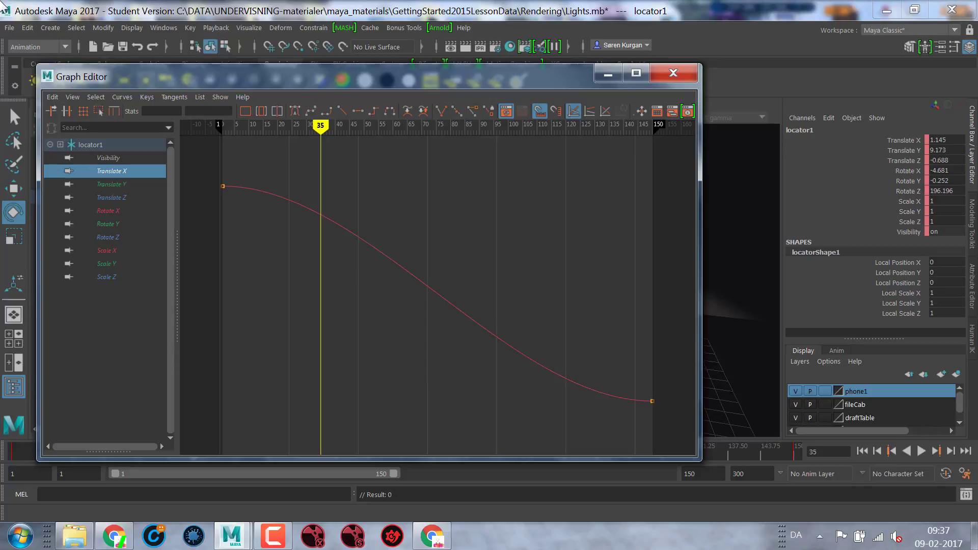
pyautogui.click(127, 185)
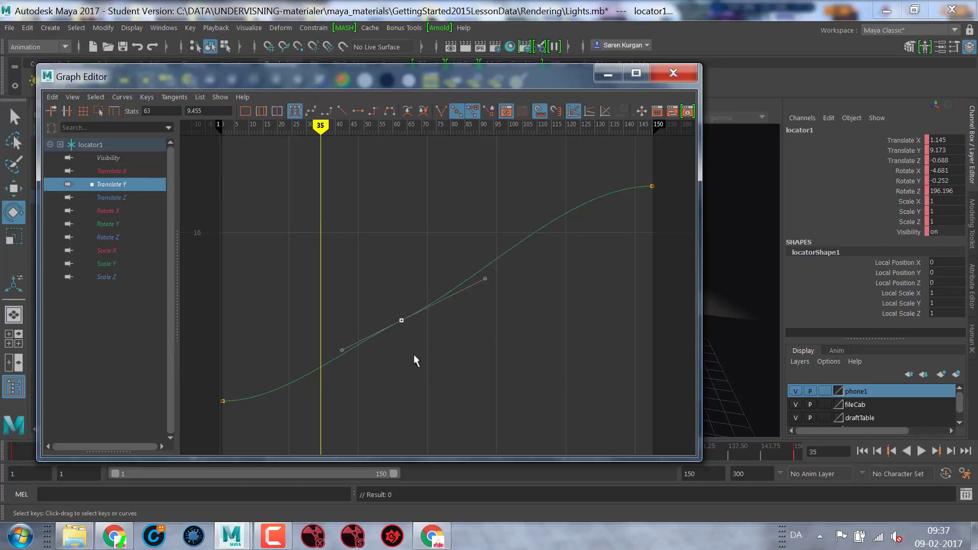
pyautogui.moveTo(414, 353); pyautogui.dragTo(377, 305)
pyautogui.press('Delete')
pyautogui.click(127, 197)
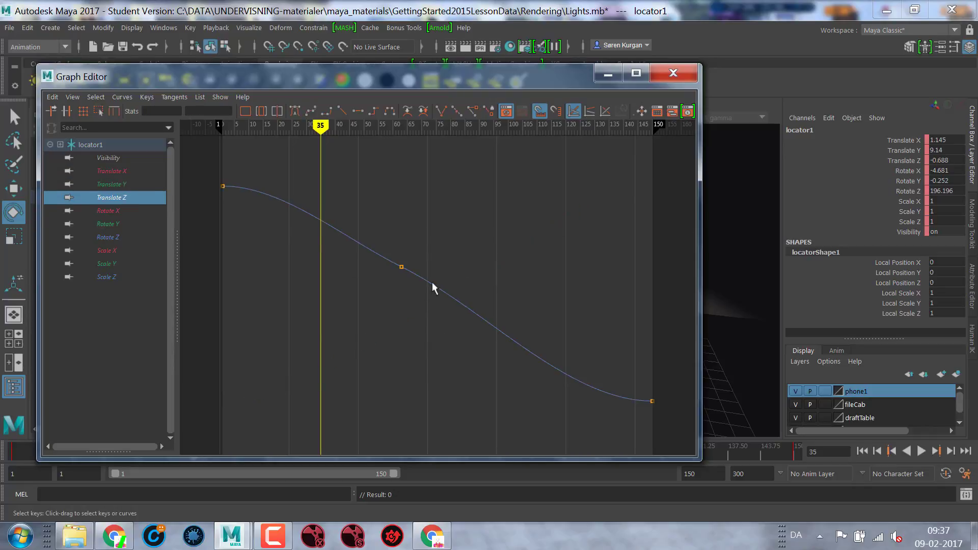
pyautogui.press('Delete')
# Step: Delete the middle Rotate Y and Rotate Z keys, then close the Graph Editor
pyautogui.click(120, 210)
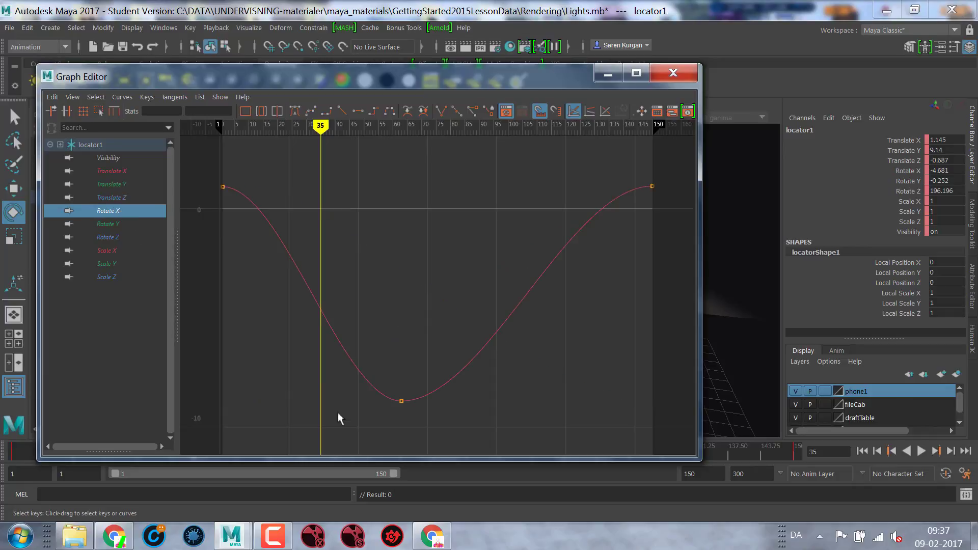
pyautogui.click(114, 224)
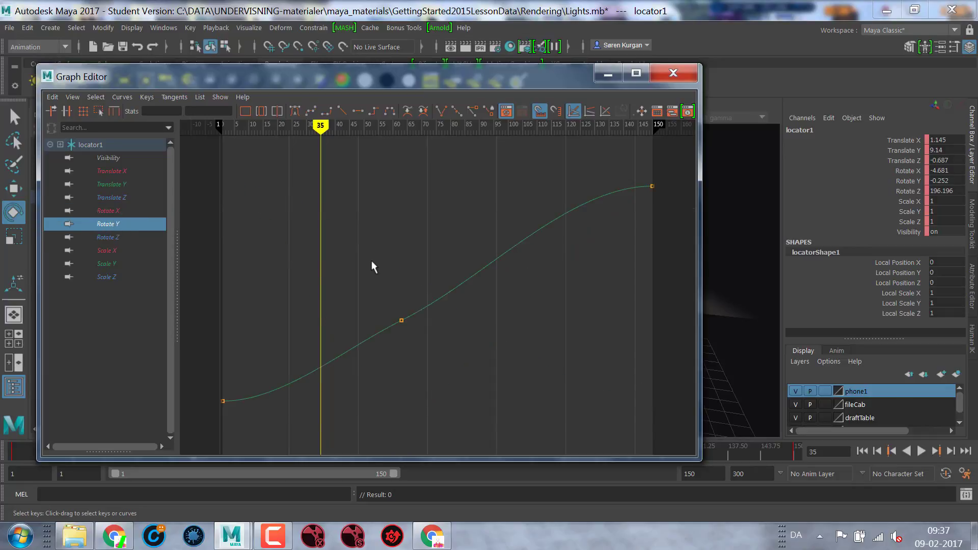
pyautogui.click(402, 321)
pyautogui.press('Delete')
pyautogui.click(127, 241)
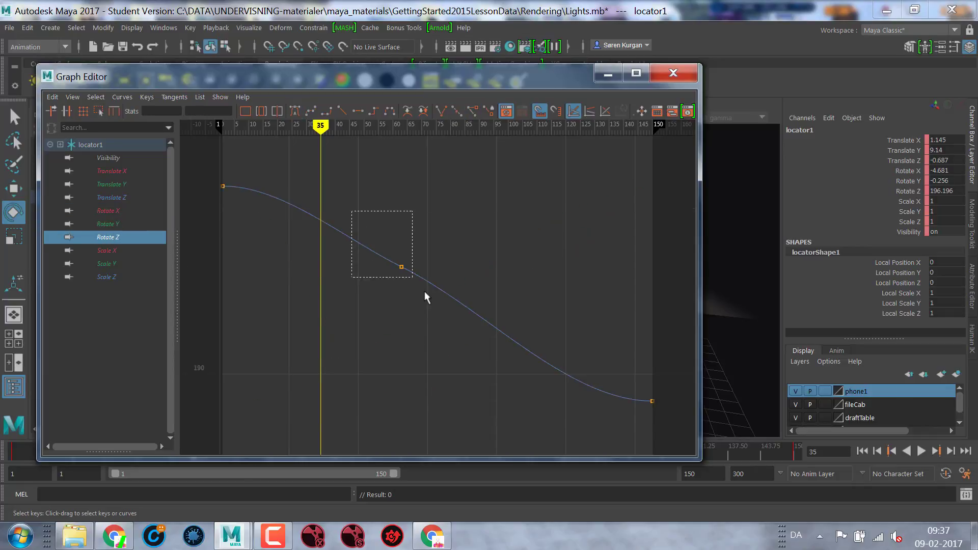
pyautogui.press('Delete')
pyautogui.click(131, 249)
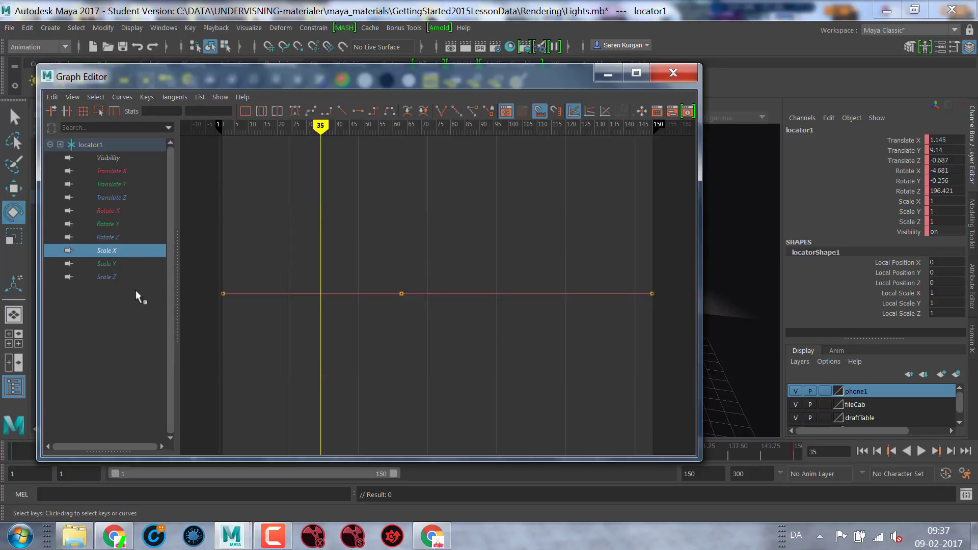
pyautogui.click(673, 73)
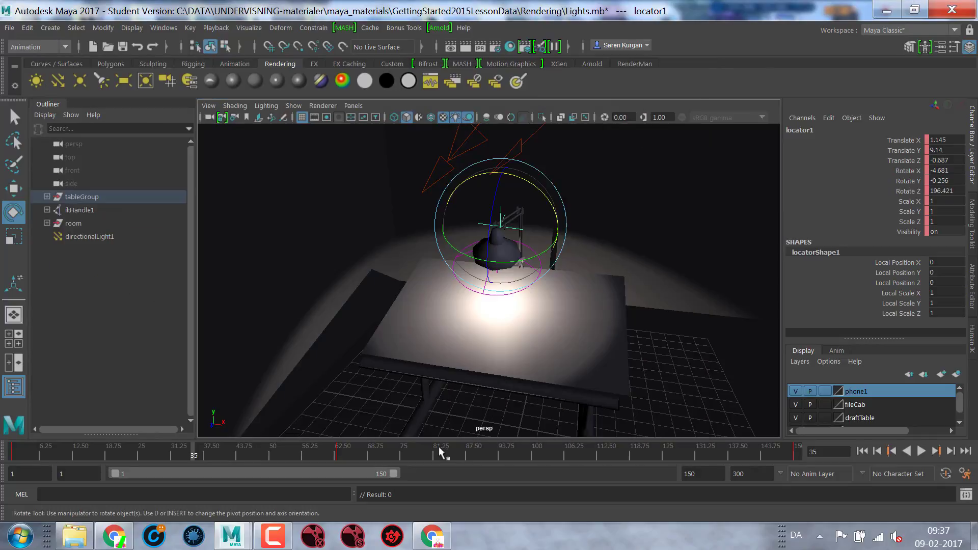
# Step: Check the lamp pose at frame 63, scrub and stop at frame 60, then rewind to frame 1
pyautogui.click(338, 451)
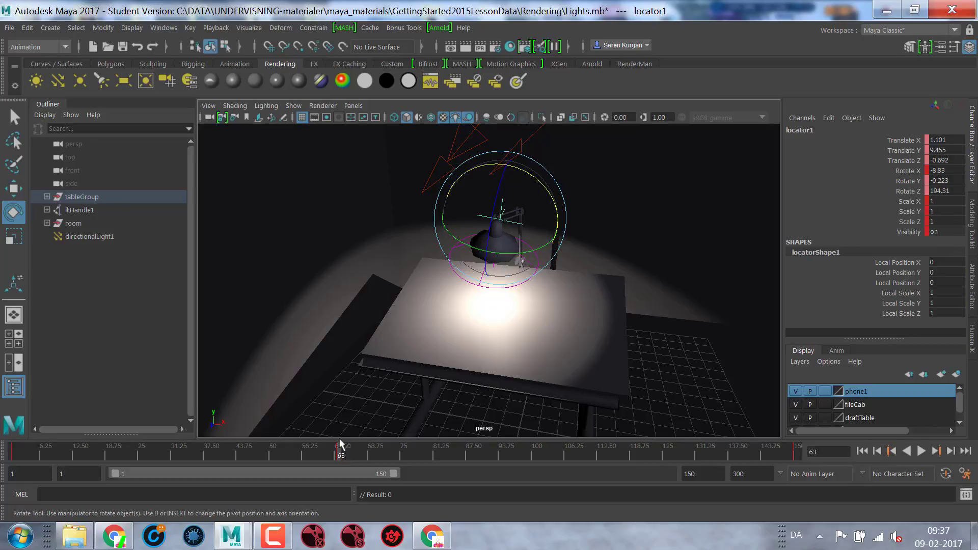
pyautogui.moveTo(339, 439)
pyautogui.mouseDown()
pyautogui.moveTo(2, 436)
pyautogui.moveTo(607, 448)
pyautogui.moveTo(102, 402)
pyautogui.mouseUp()
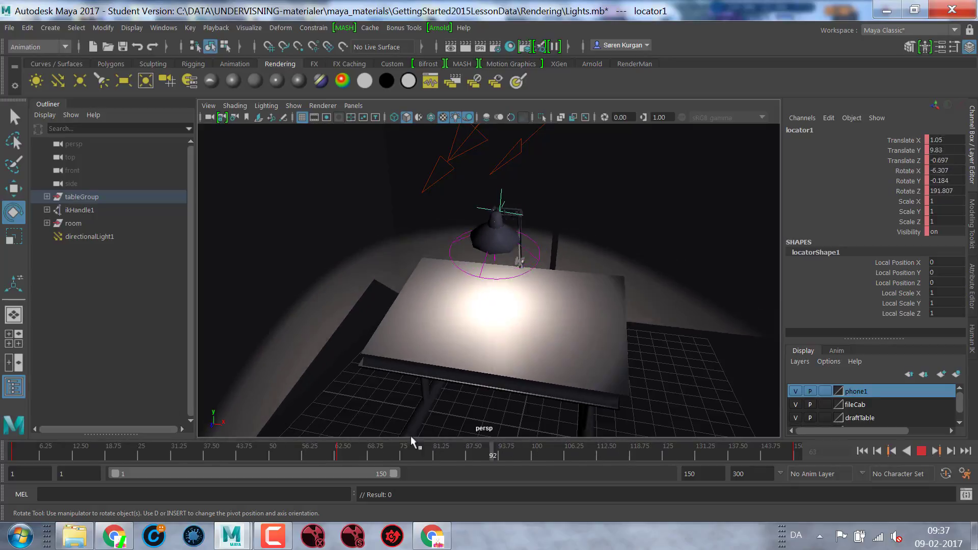
pyautogui.click(315, 451)
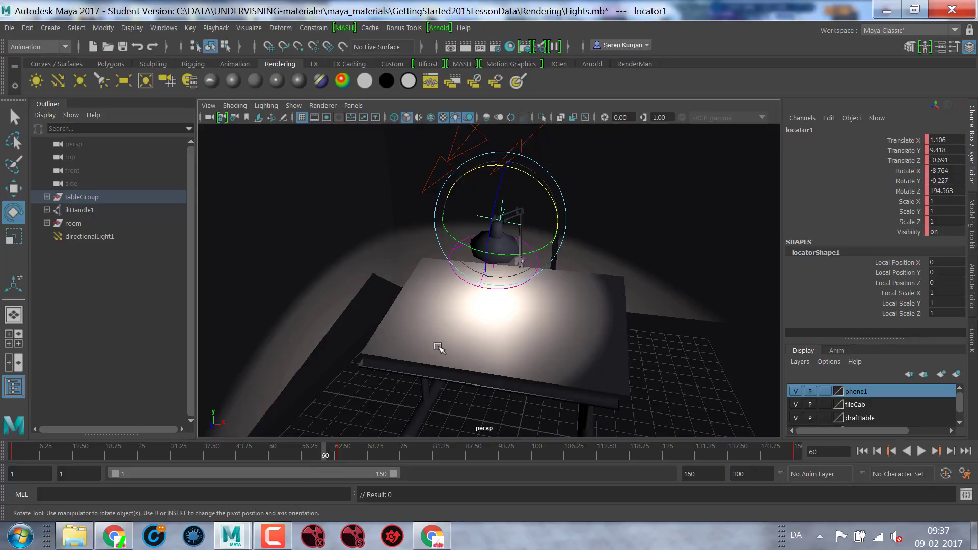
pyautogui.moveTo(502, 341)
pyautogui.keyDown('alt'); pyautogui.mouseDown()
pyautogui.moveTo(481, 331)
pyautogui.moveTo(585, 350)
pyautogui.moveTo(548, 363)
pyautogui.mouseUp(); pyautogui.keyUp('alt')
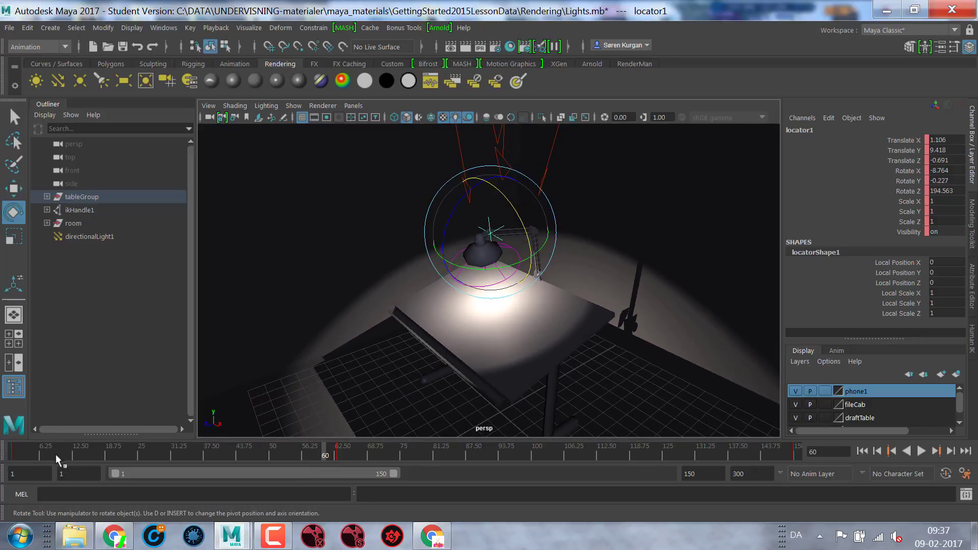
pyautogui.moveTo(57, 461); pyautogui.dragTo(12, 459)
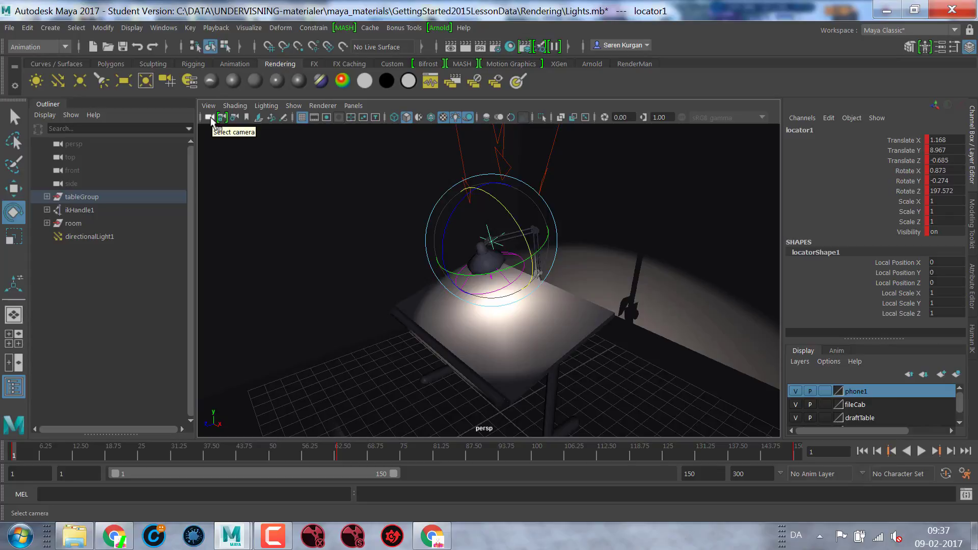
# Step: Key the perspective camera's wide opening shot at frame 1
pyautogui.click(210, 121)
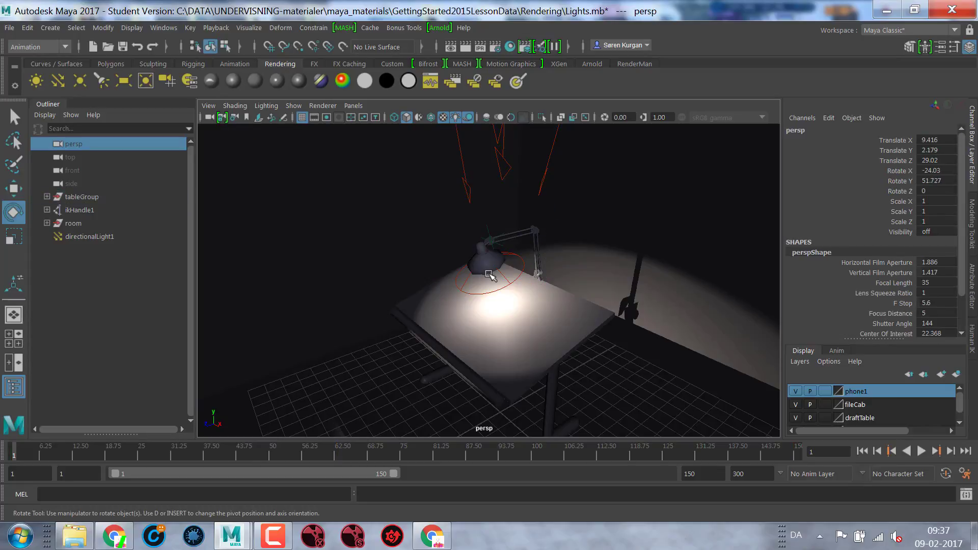
pyautogui.keyDown('alt'); pyautogui.moveTo(530, 284); pyautogui.dragTo(533, 278); pyautogui.keyUp('alt')
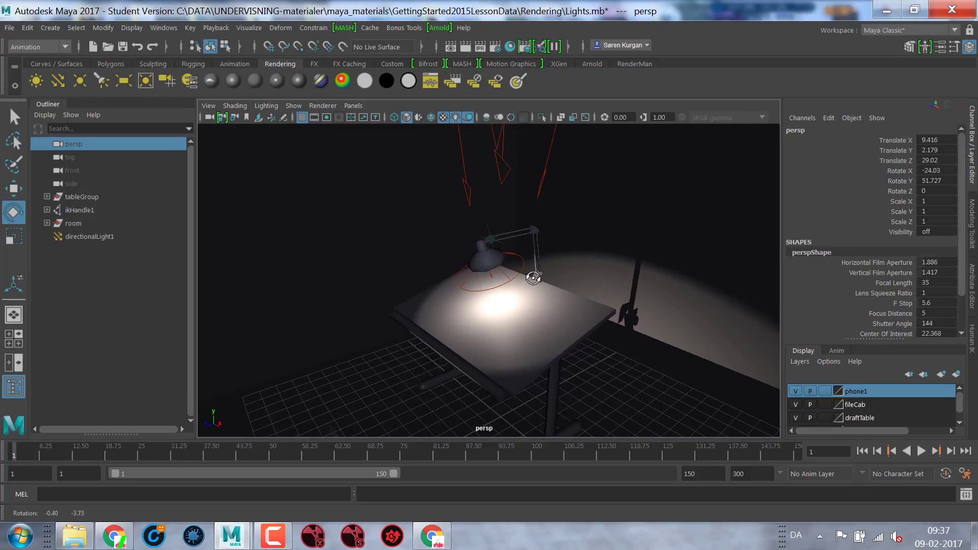
pyautogui.press('s')
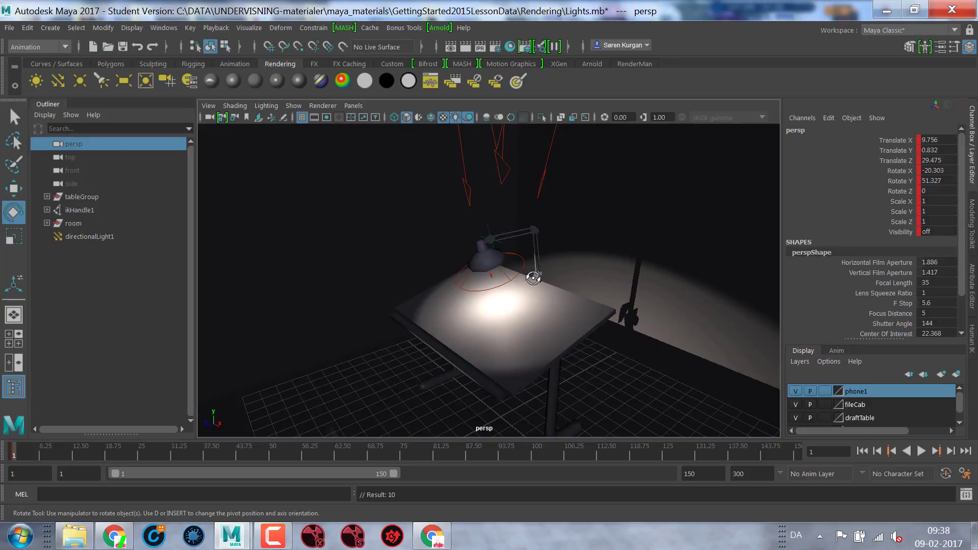
# Step: Key a camera close-up of the lamp at frame 150, then preview and rewind to frame 1
pyautogui.click(797, 452)
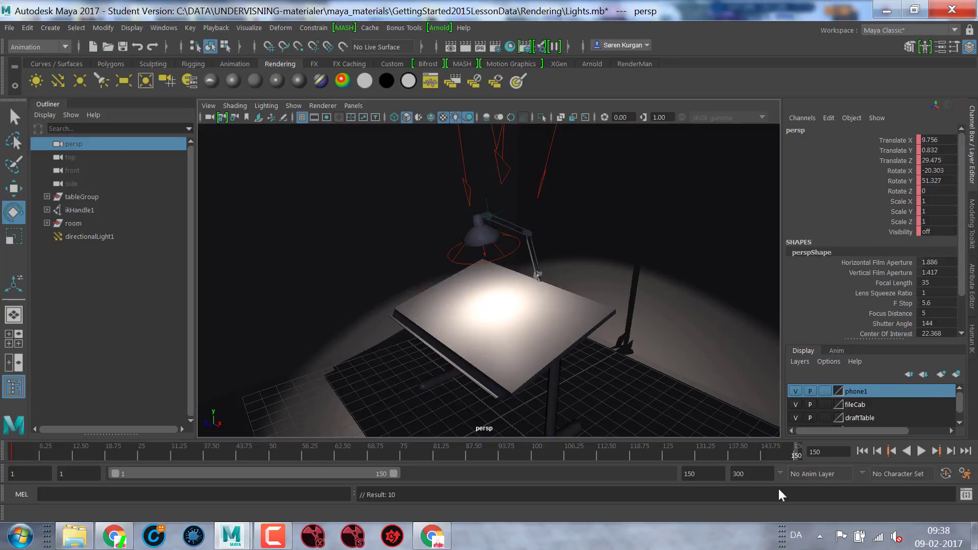
pyautogui.keyDown('alt'); pyautogui.moveTo(435, 354); pyautogui.dragTo(535, 361, button='right'); pyautogui.keyUp('alt')
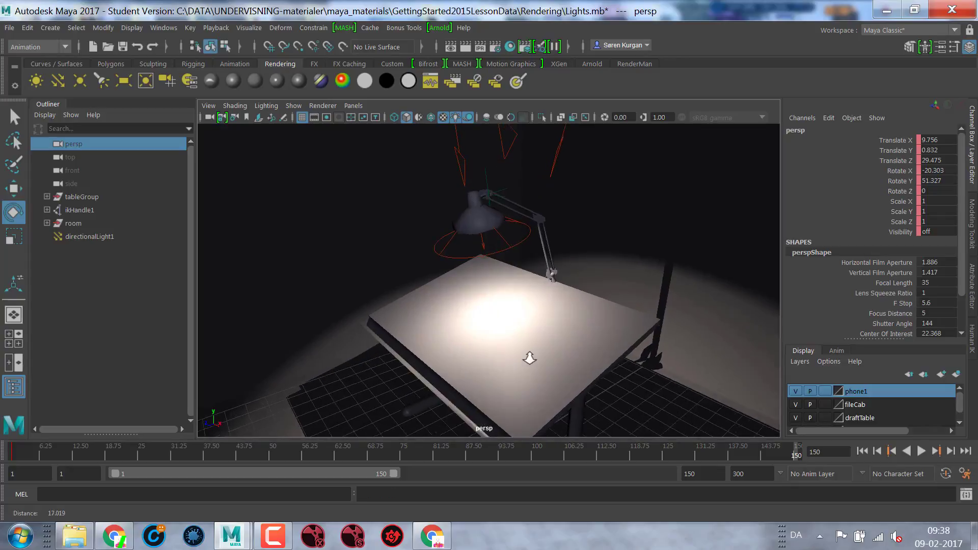
pyautogui.keyDown('alt'); pyautogui.moveTo(535, 361); pyautogui.dragTo(568, 360); pyautogui.keyUp('alt')
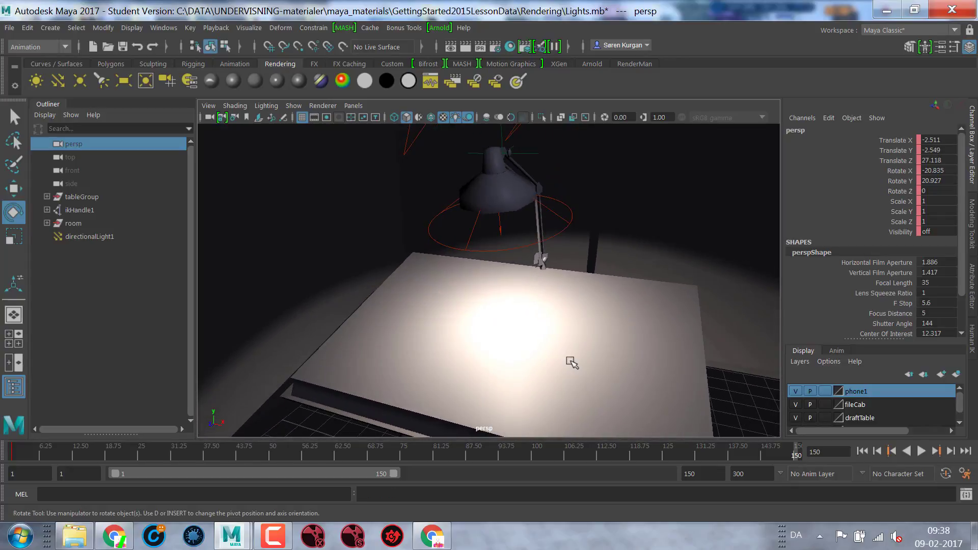
pyautogui.keyDown('alt'); pyautogui.moveTo(568, 361); pyautogui.dragTo(619, 360, button='right'); pyautogui.keyUp('alt')
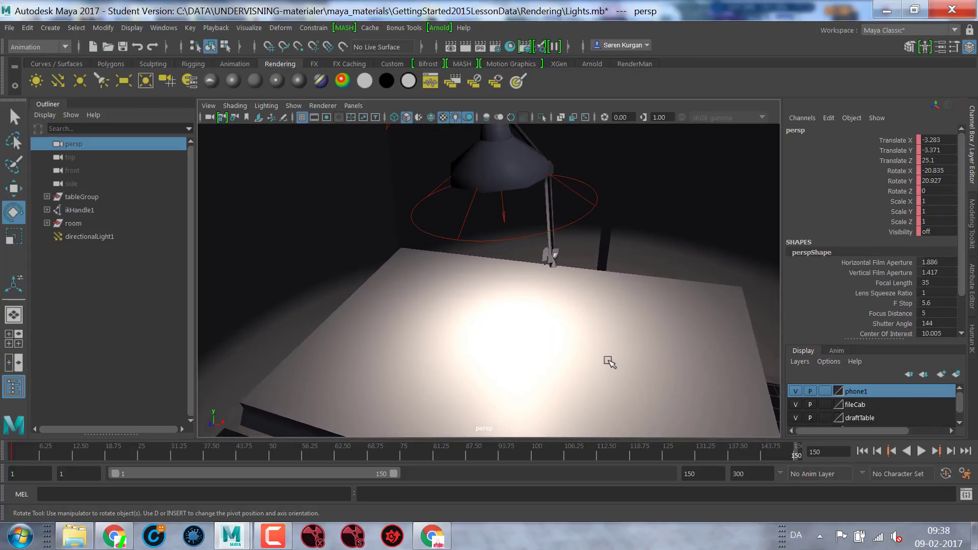
pyautogui.press('s')
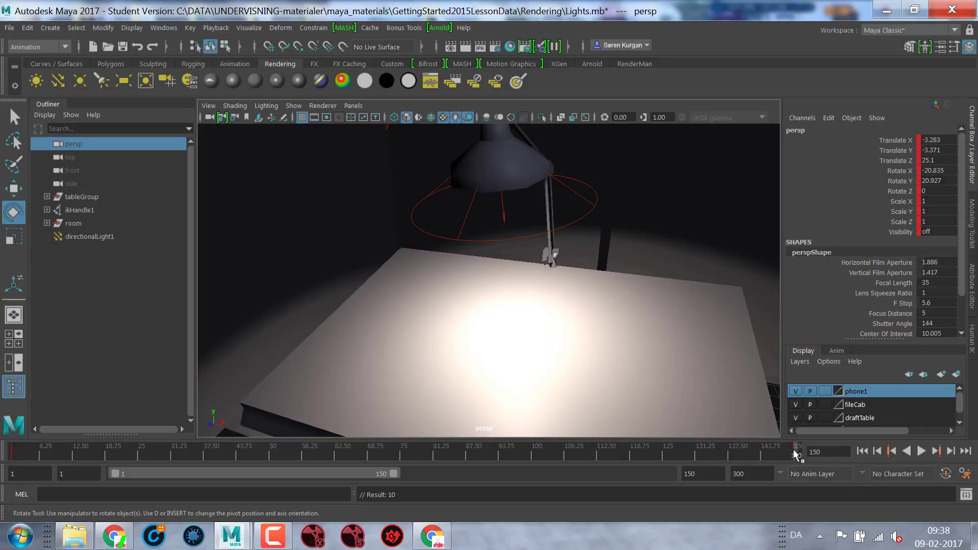
pyautogui.hotkey('alt', 'v')
pyautogui.moveTo(511, 459); pyautogui.dragTo(6, 467)
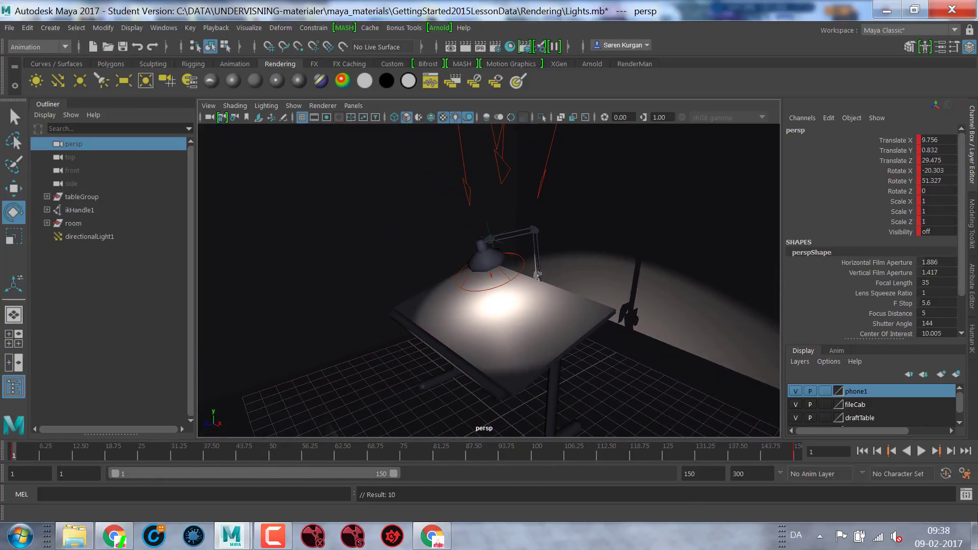
# Step: Play the camera sweep and lamp swivel from the start, stopping at frame 127
pyautogui.click(921, 451)
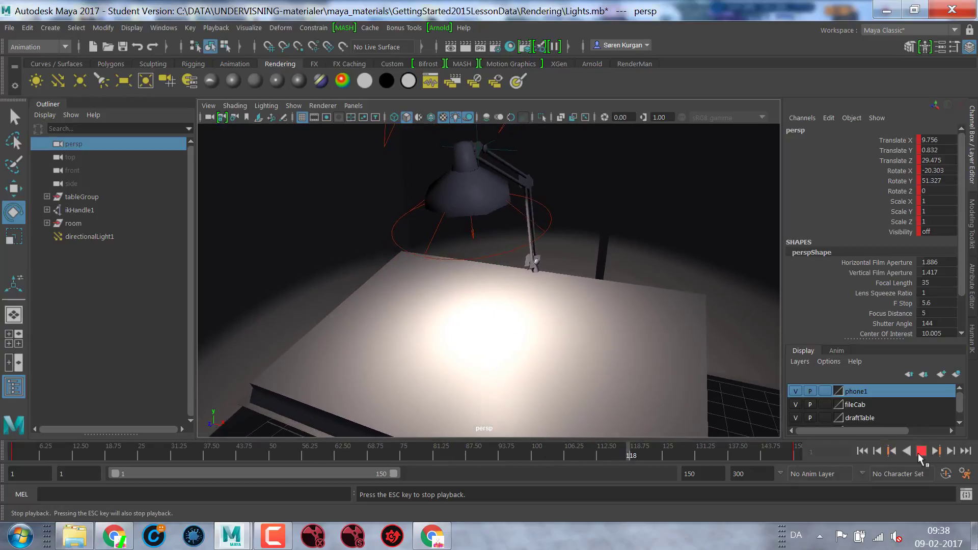
pyautogui.click(921, 452)
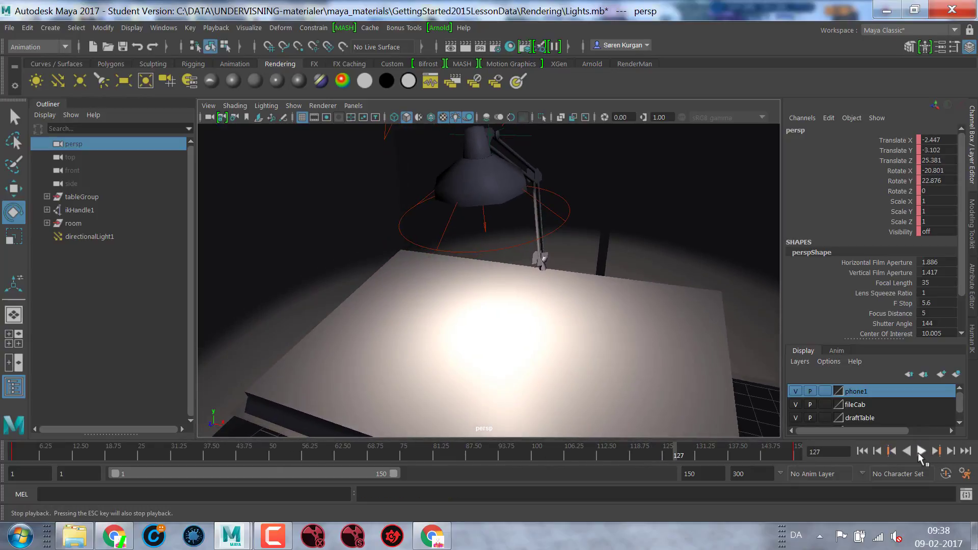